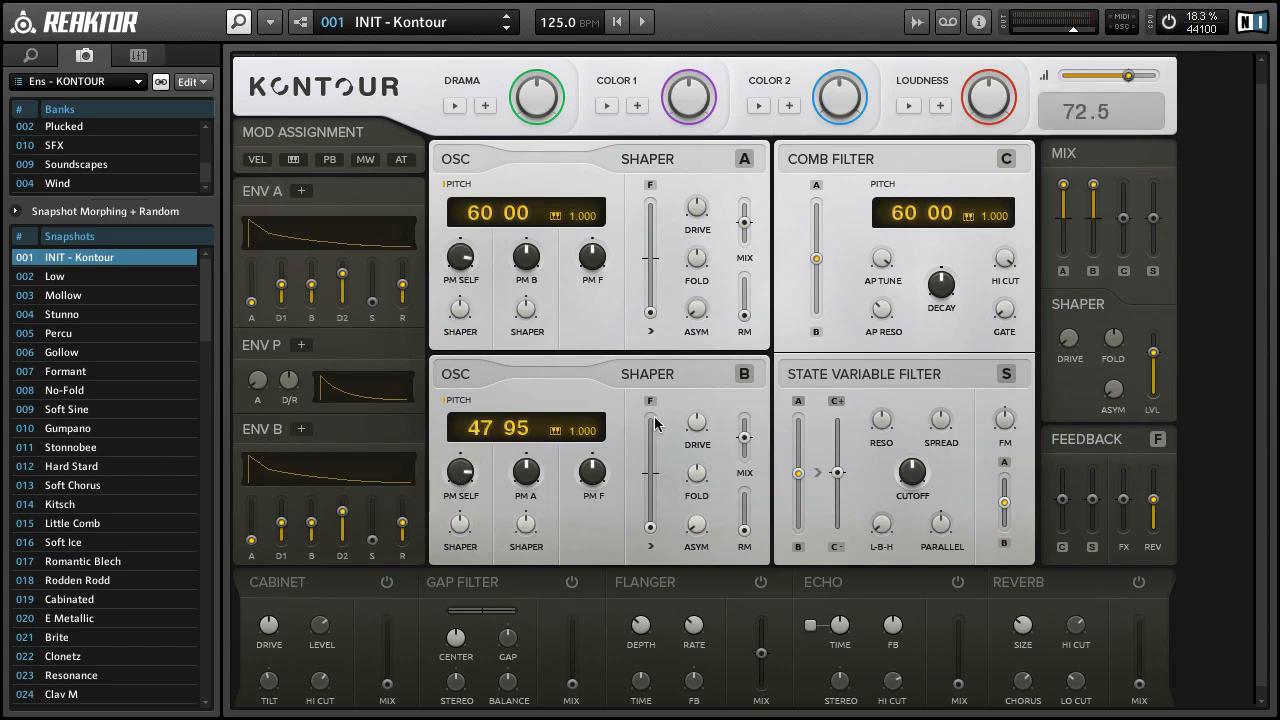
Step: Reset the oscillator A and B levels in the mixer to default and raise the State Variable Filter (S) level to maximum
right_click(1065, 218)
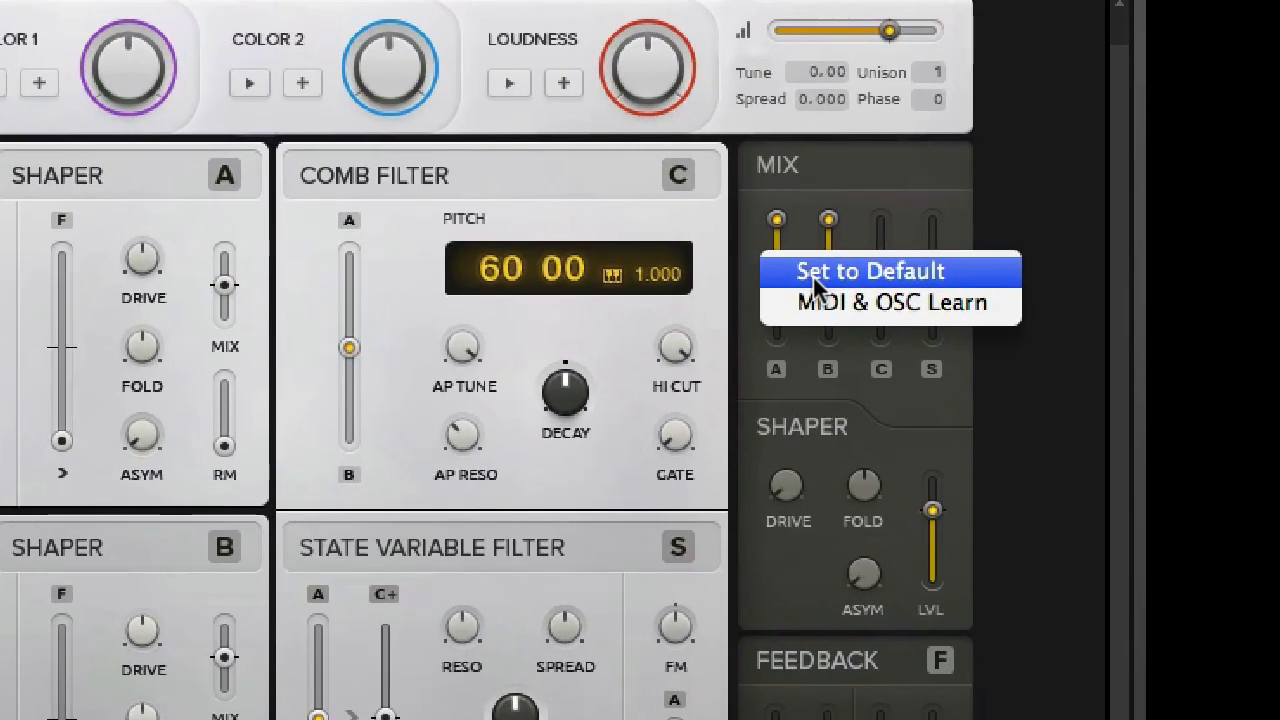
click(1084, 217)
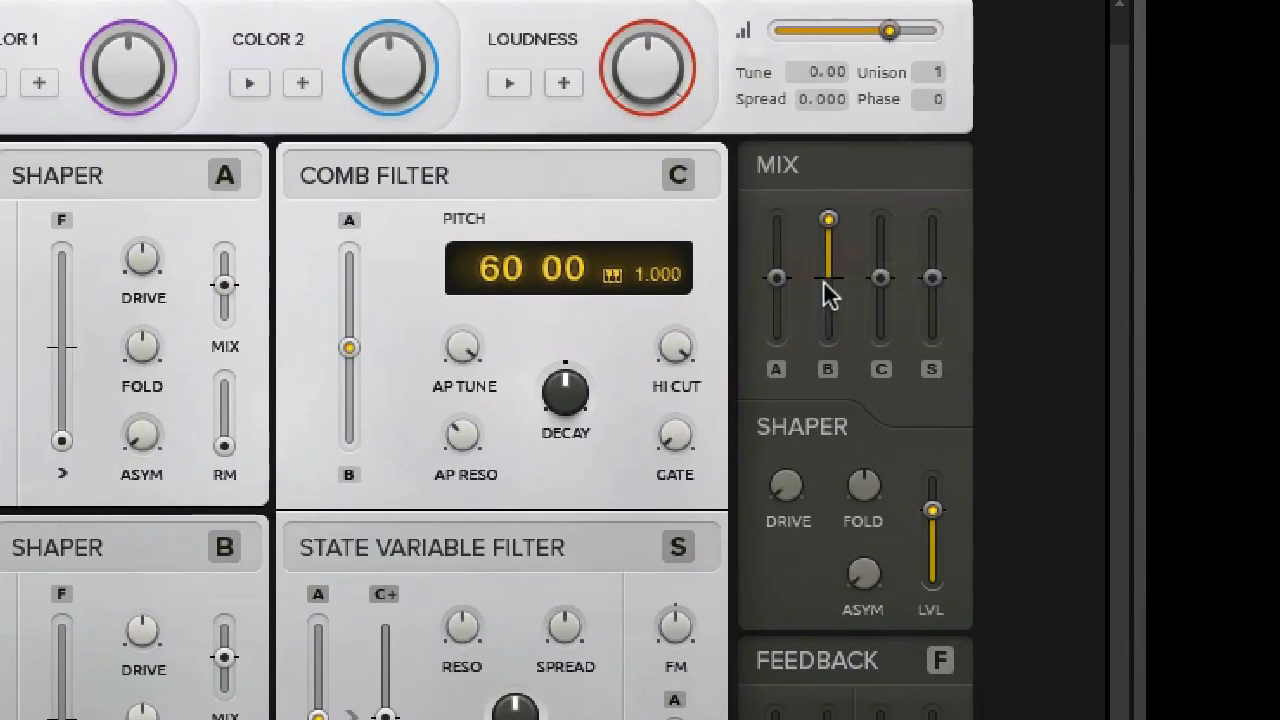
right_click(827, 276)
click(851, 279)
drag(930, 277, 913, 110)
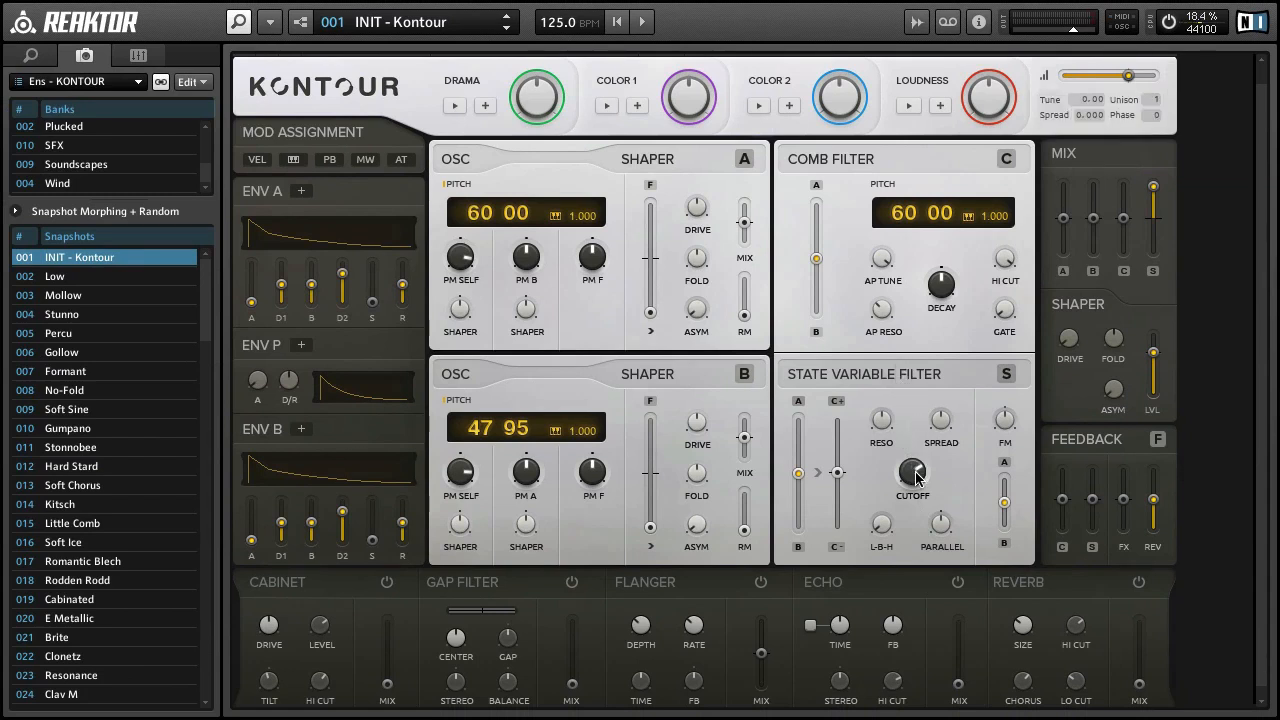
Step: Sweep the State Variable Filter's cutoff while moving its L-B-H setting from low-pass through band-pass to high-pass at 100
drag(917, 474, 925, 568)
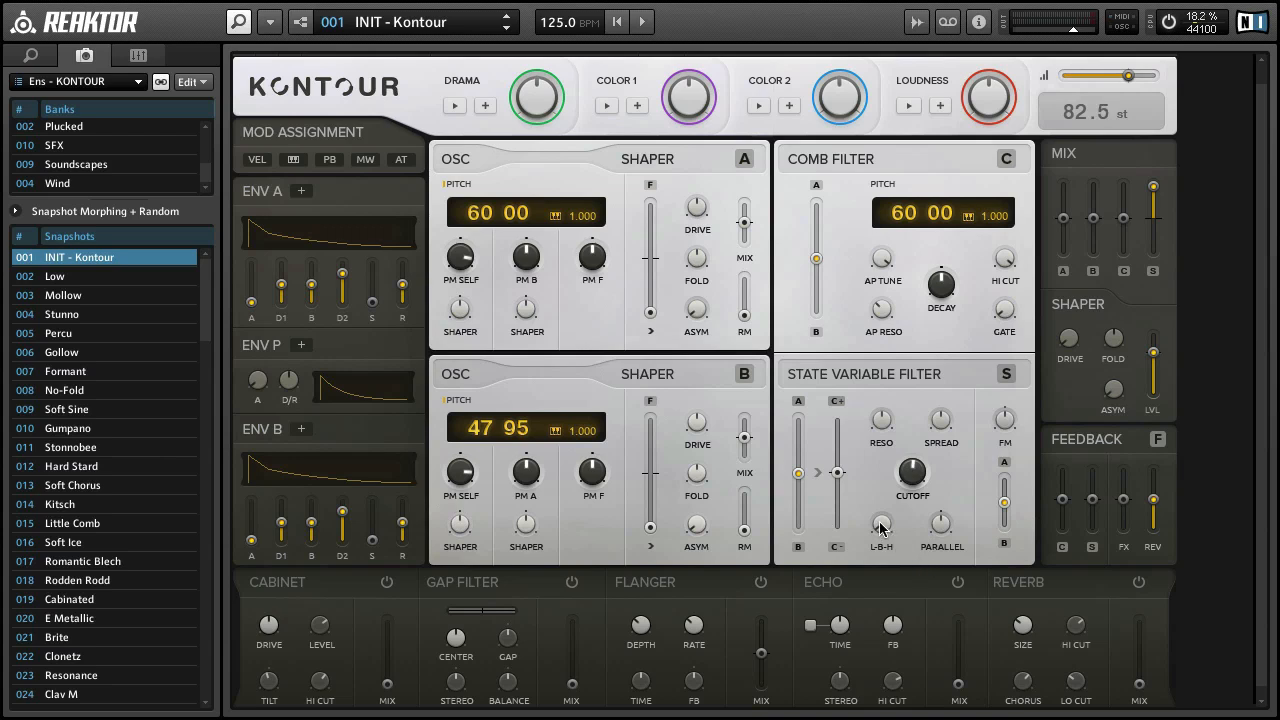
drag(880, 528, 866, 430)
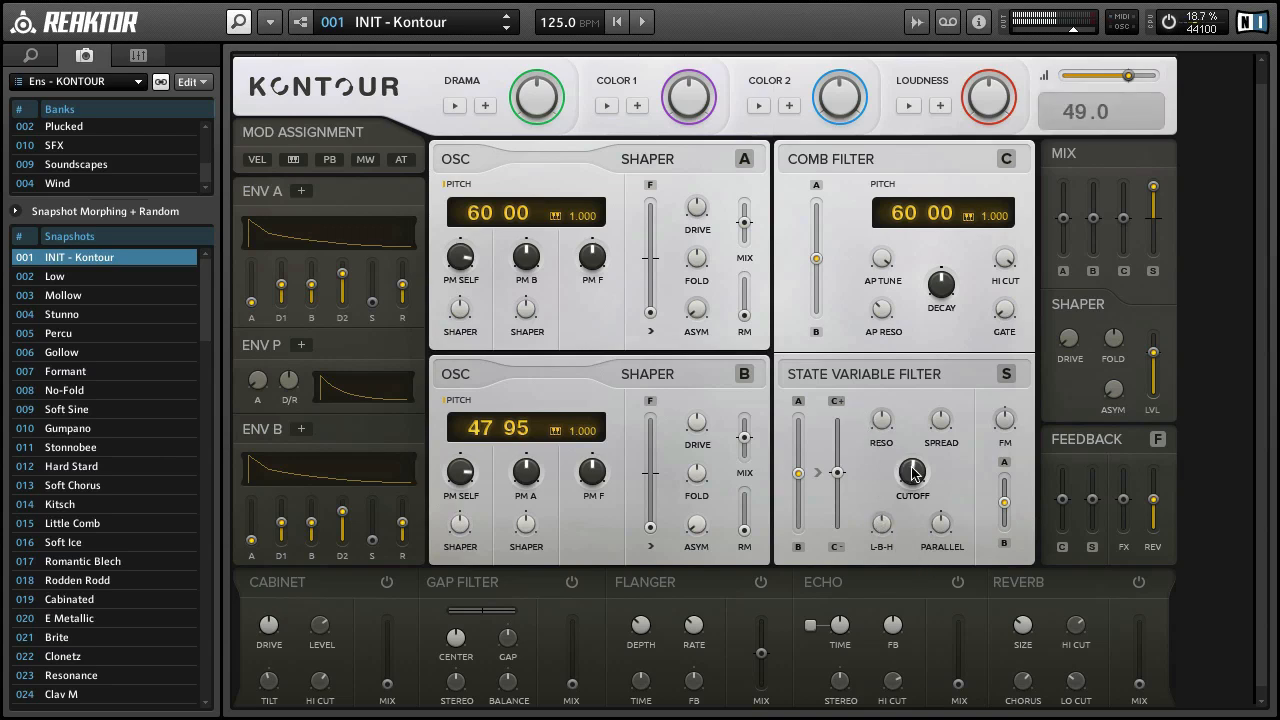
drag(905, 468, 869, 303)
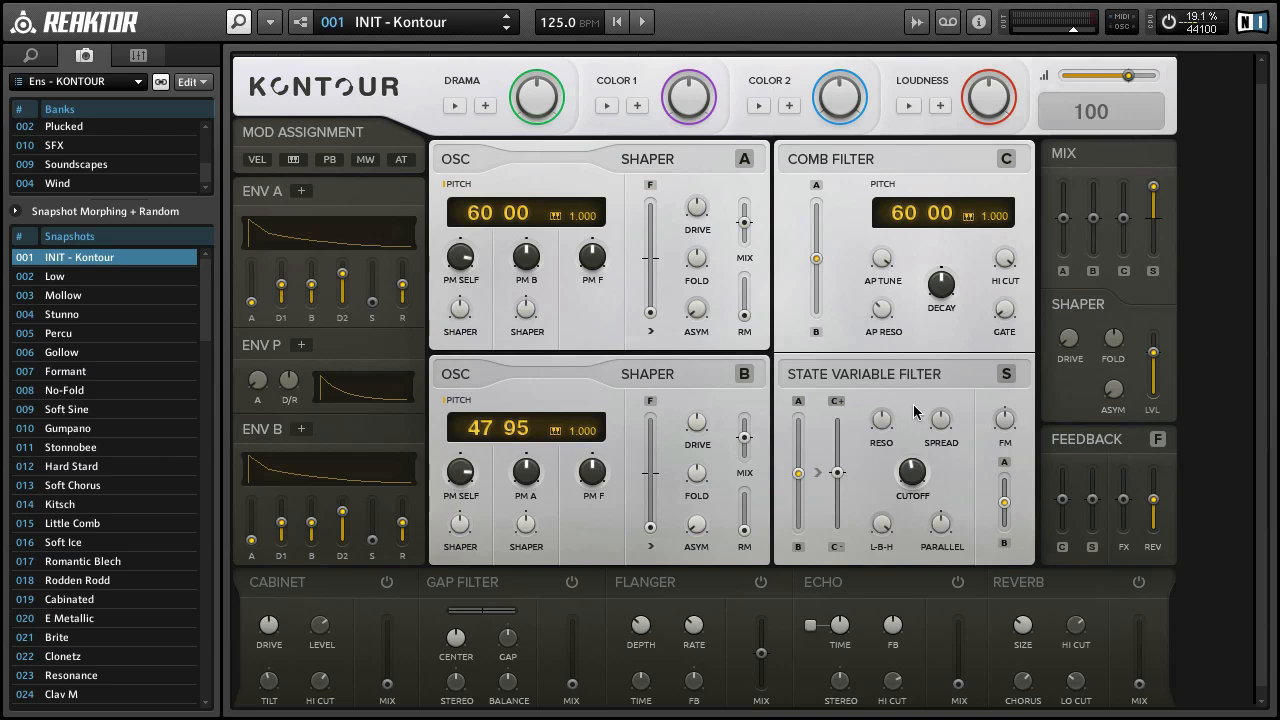
drag(914, 471, 913, 443)
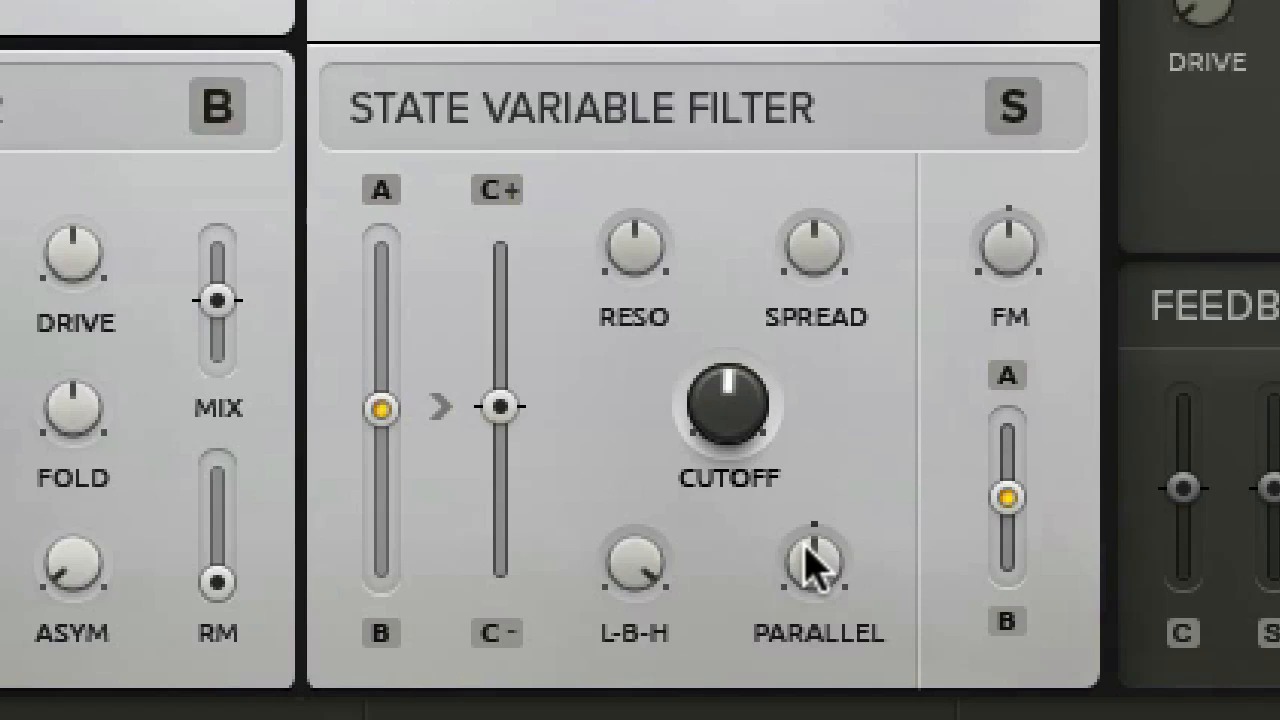
Step: Turn the State Variable Filter's spread down to minimum, increase its resonance, and sweep the cutoff around the middle of its range
drag(817, 251, 818, 660)
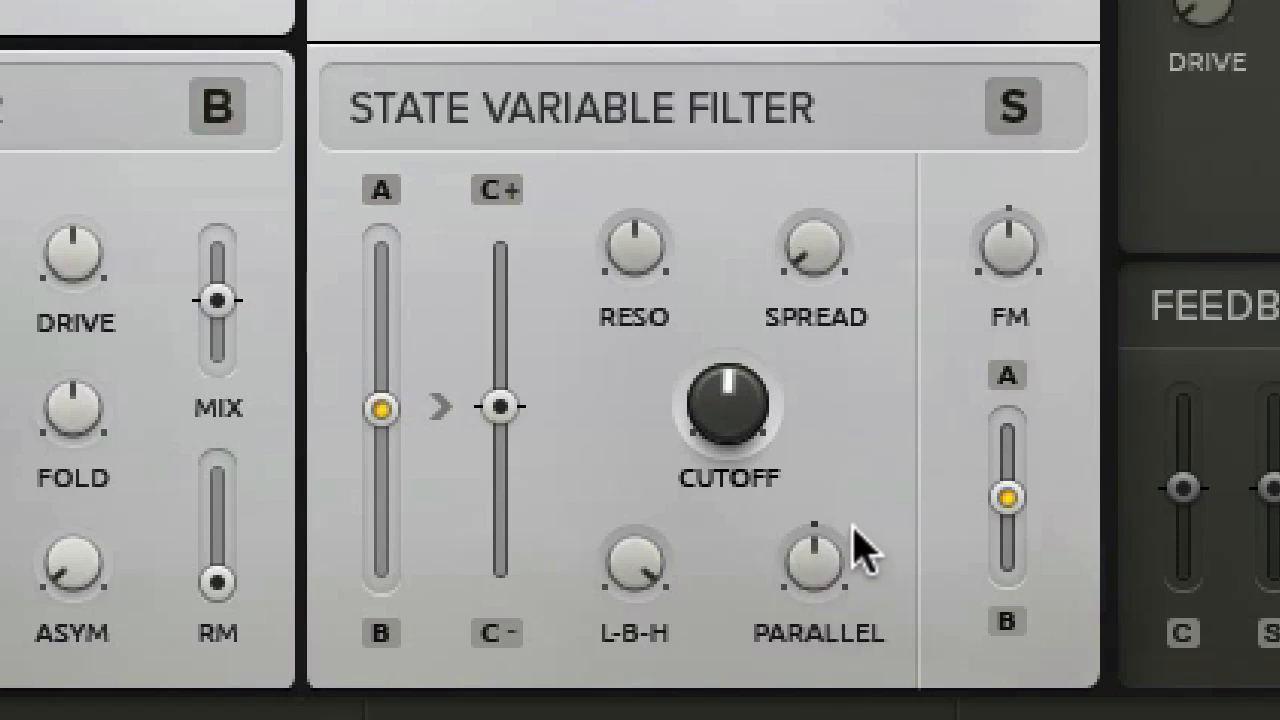
drag(729, 434, 750, 480)
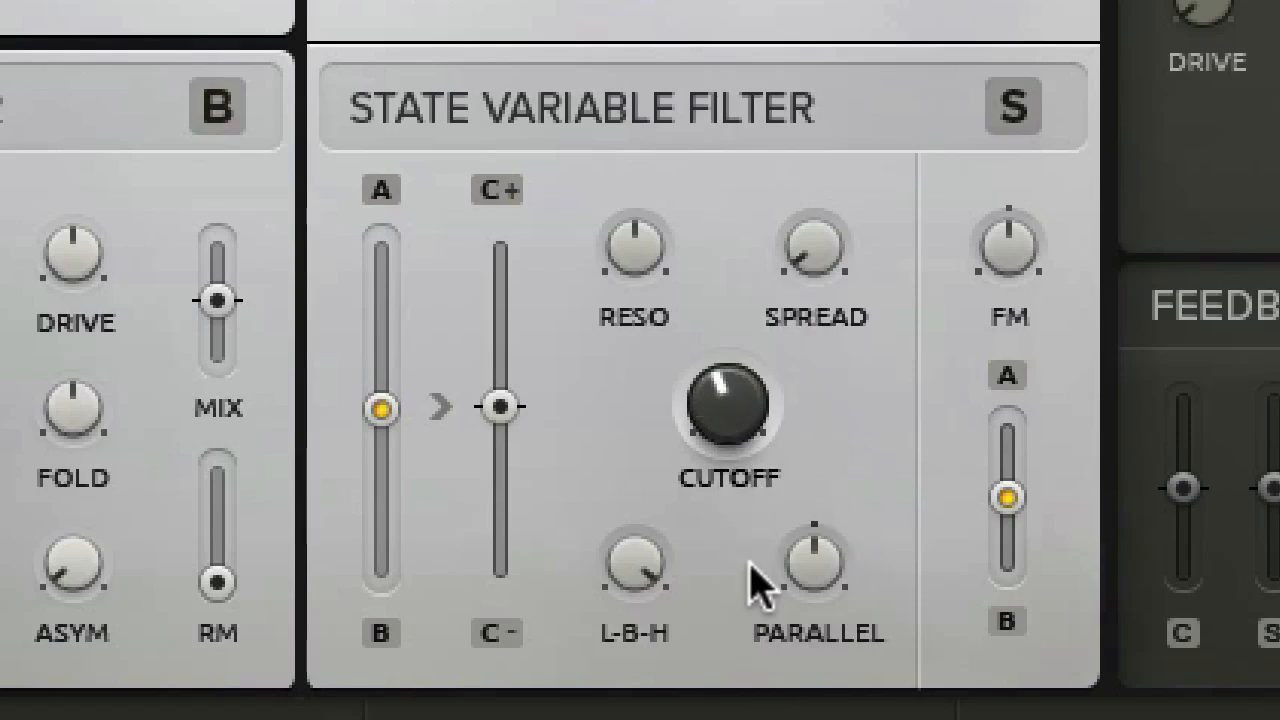
drag(617, 263, 623, 166)
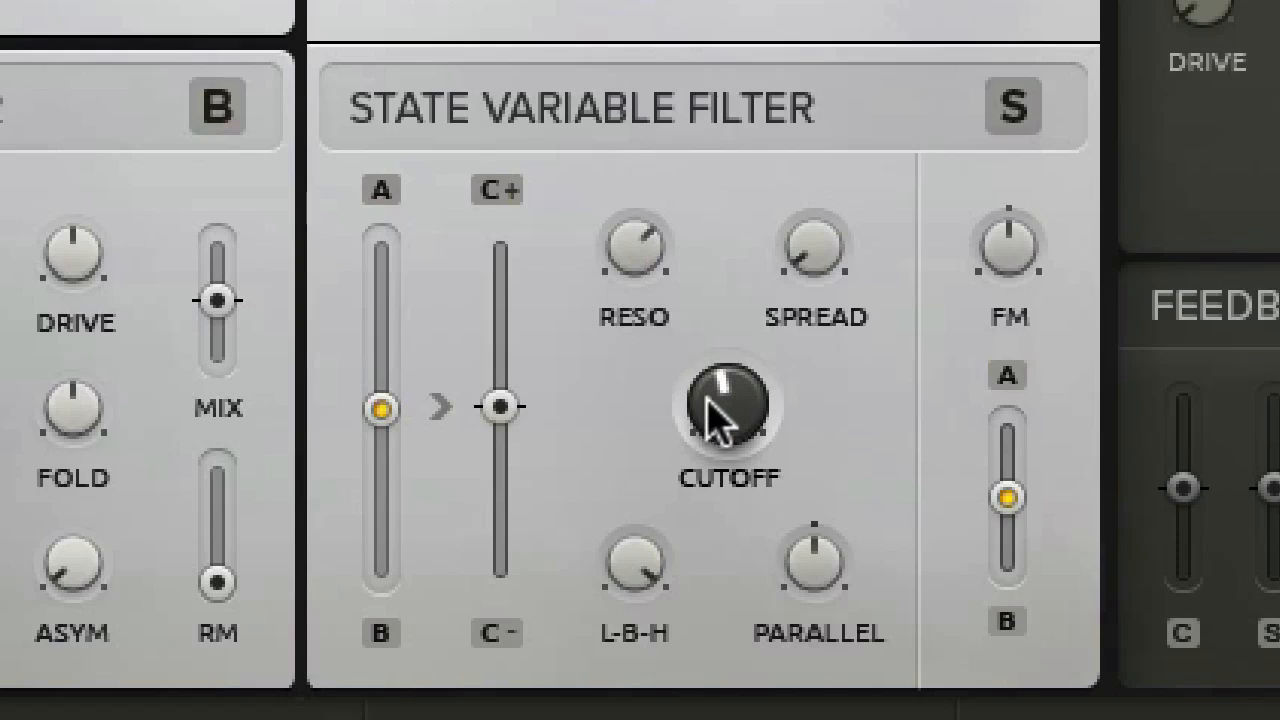
drag(714, 409, 790, 565)
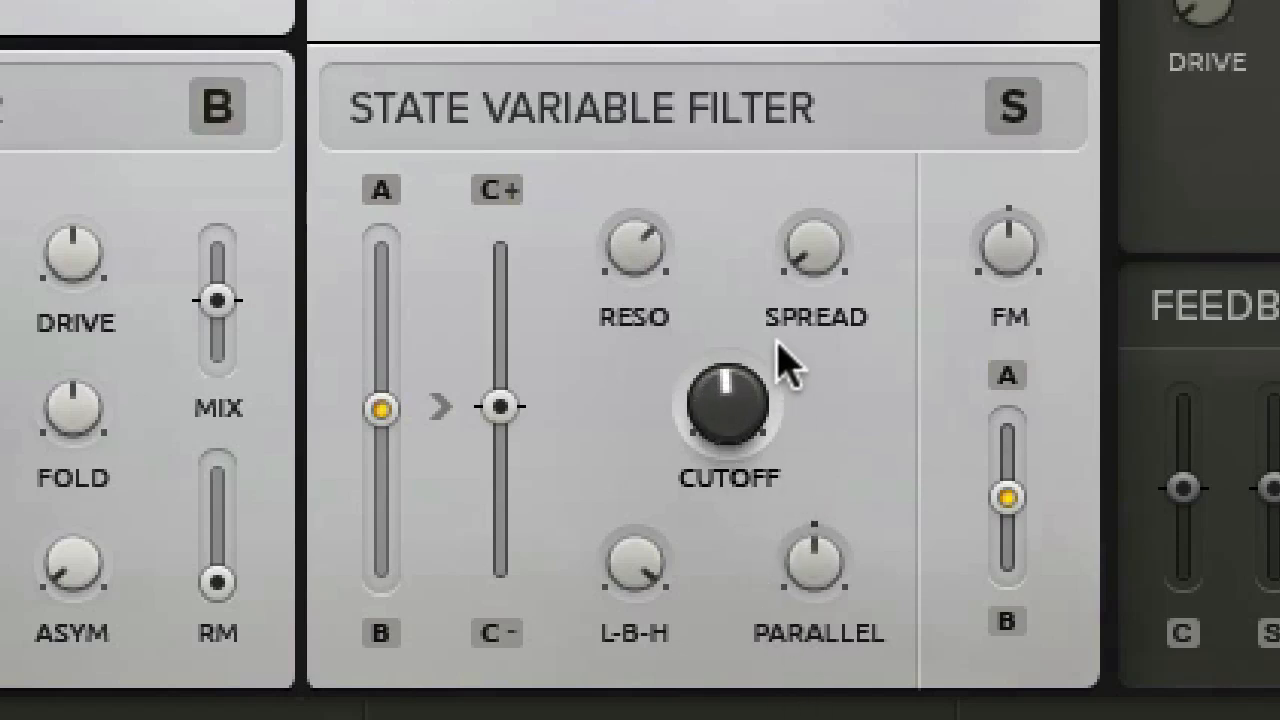
drag(760, 414, 761, 457)
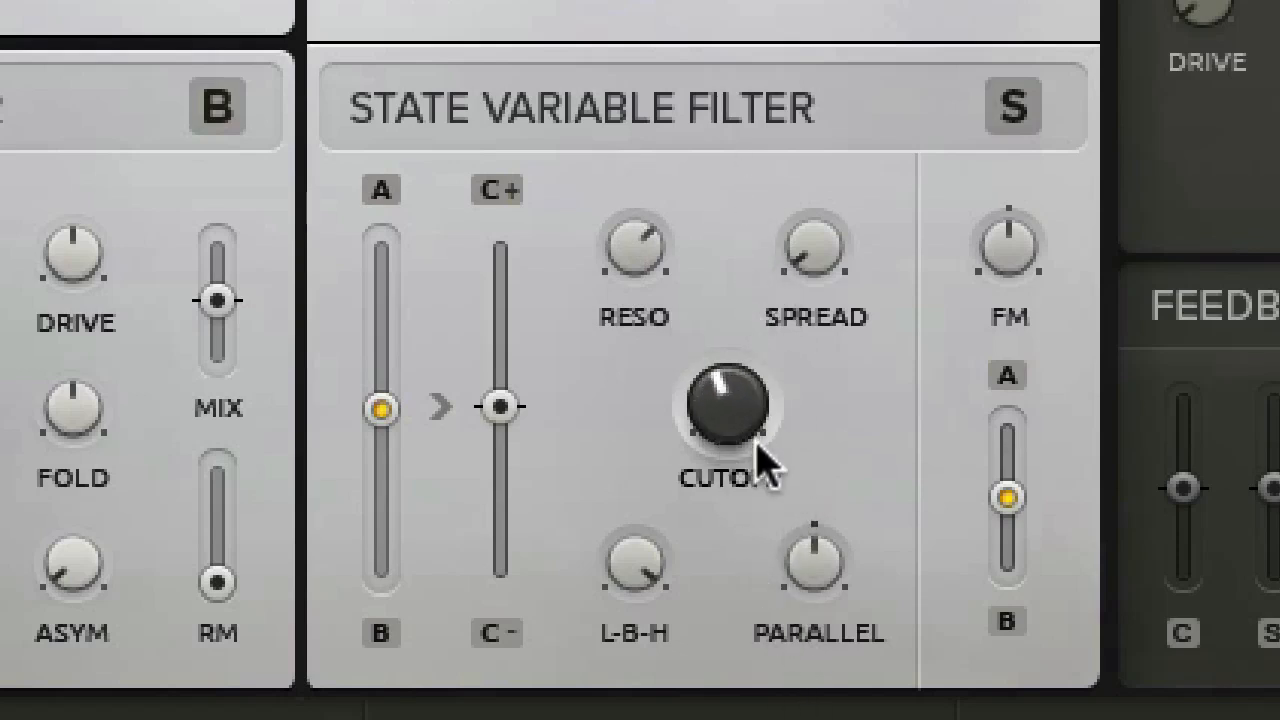
Step: Turn the filter's Parallel control to maximum, sweep the cutoff, and turn Parallel back through centre to its minimum
drag(806, 590, 820, 580)
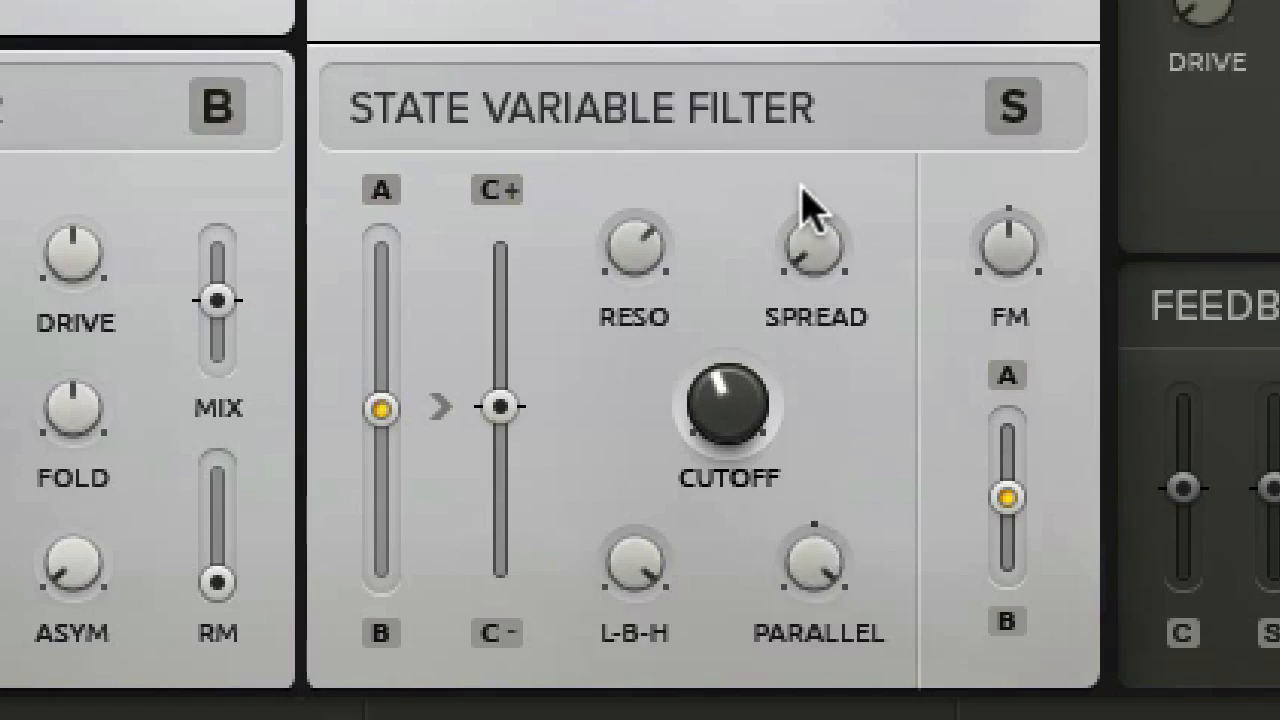
drag(722, 395, 750, 311)
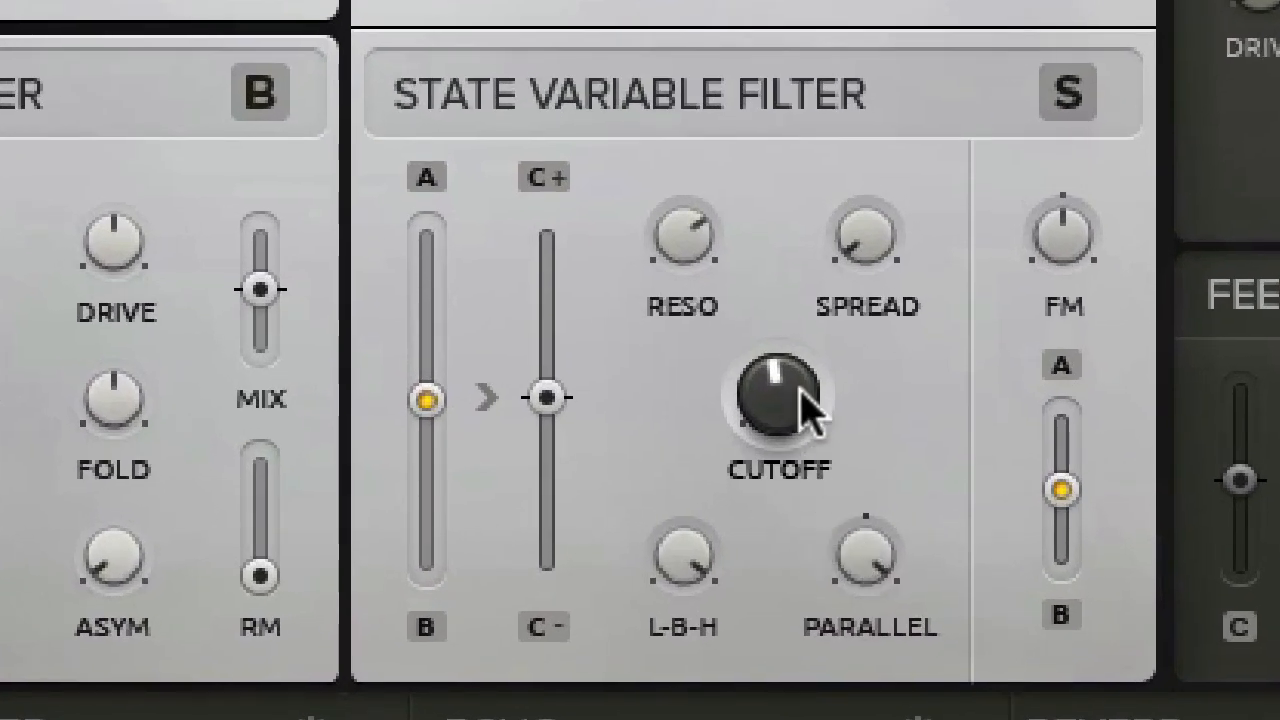
drag(866, 551, 900, 719)
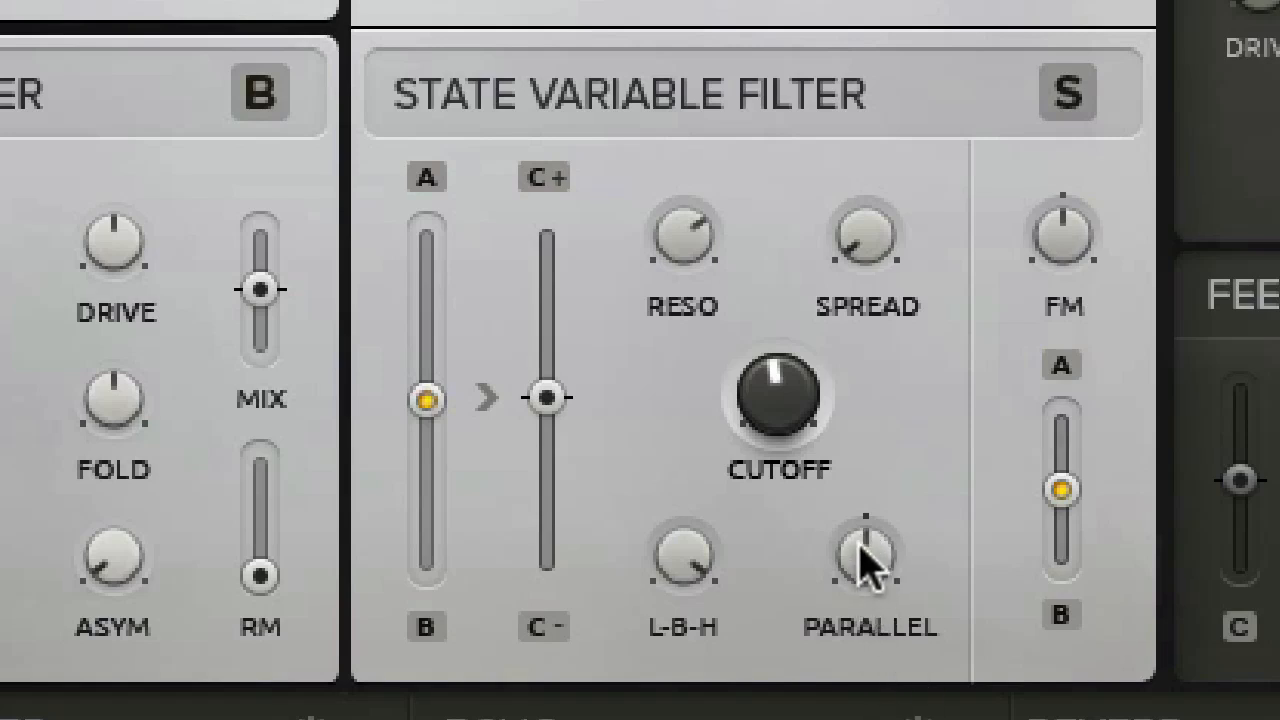
drag(863, 549, 892, 719)
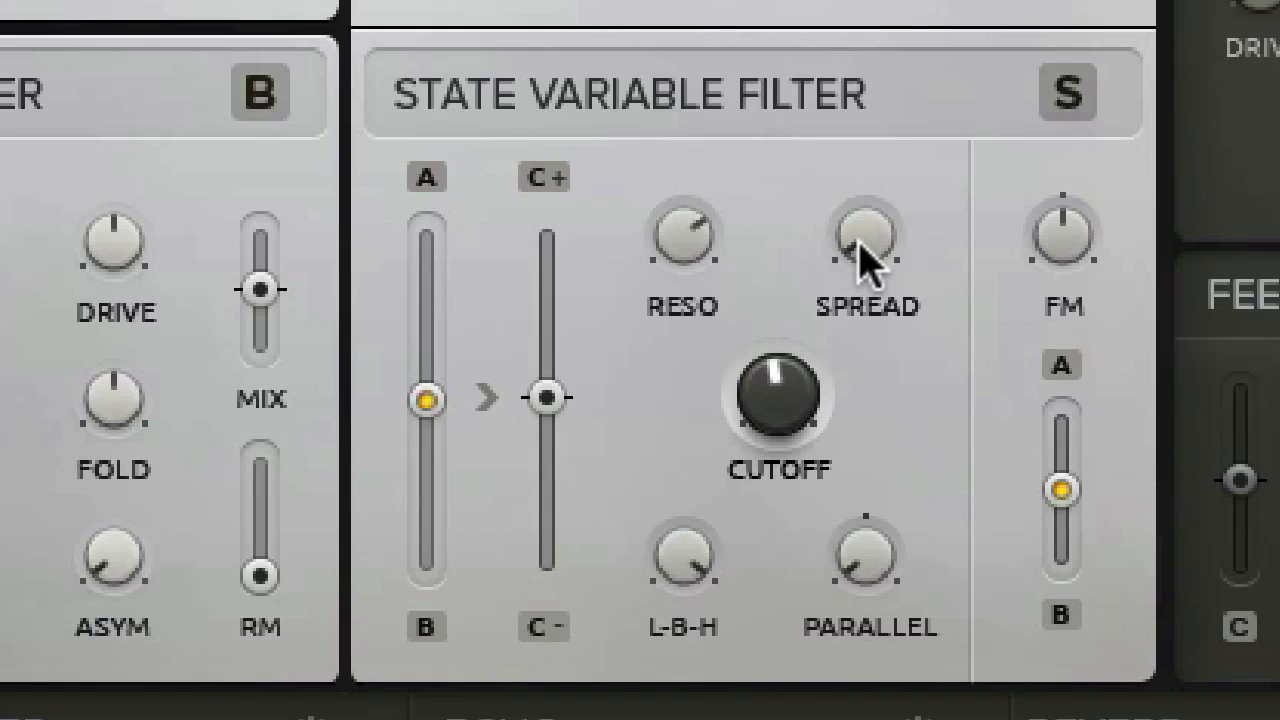
Step: Raise the State Variable Filter's spread to about a quarter, increase the resonance further, and sweep the cutoff
drag(858, 245, 845, 35)
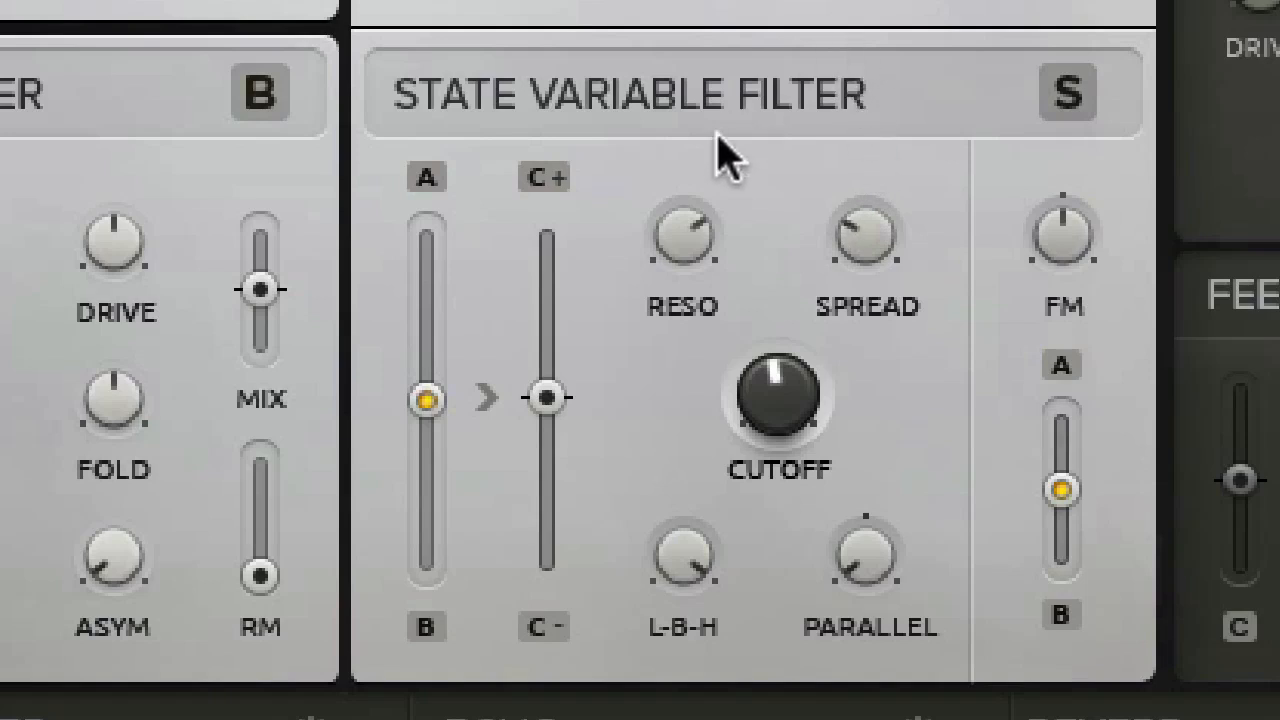
drag(673, 178, 668, 127)
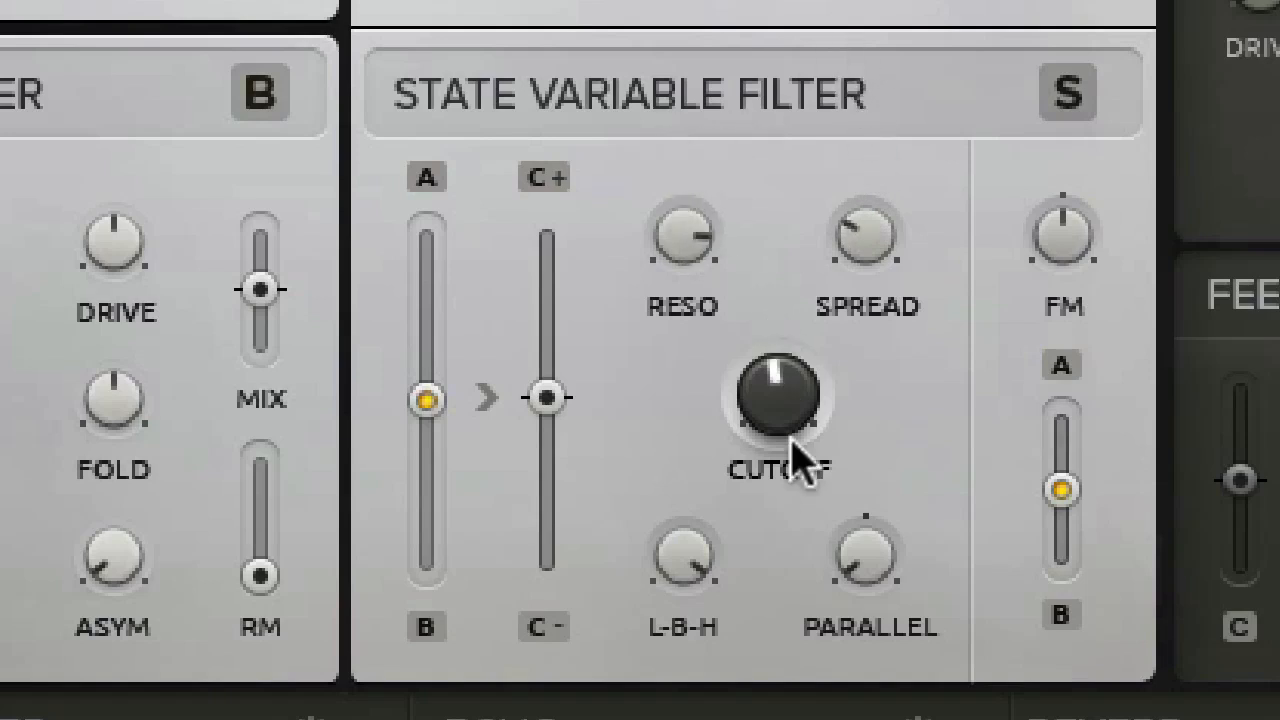
drag(765, 386, 805, 455)
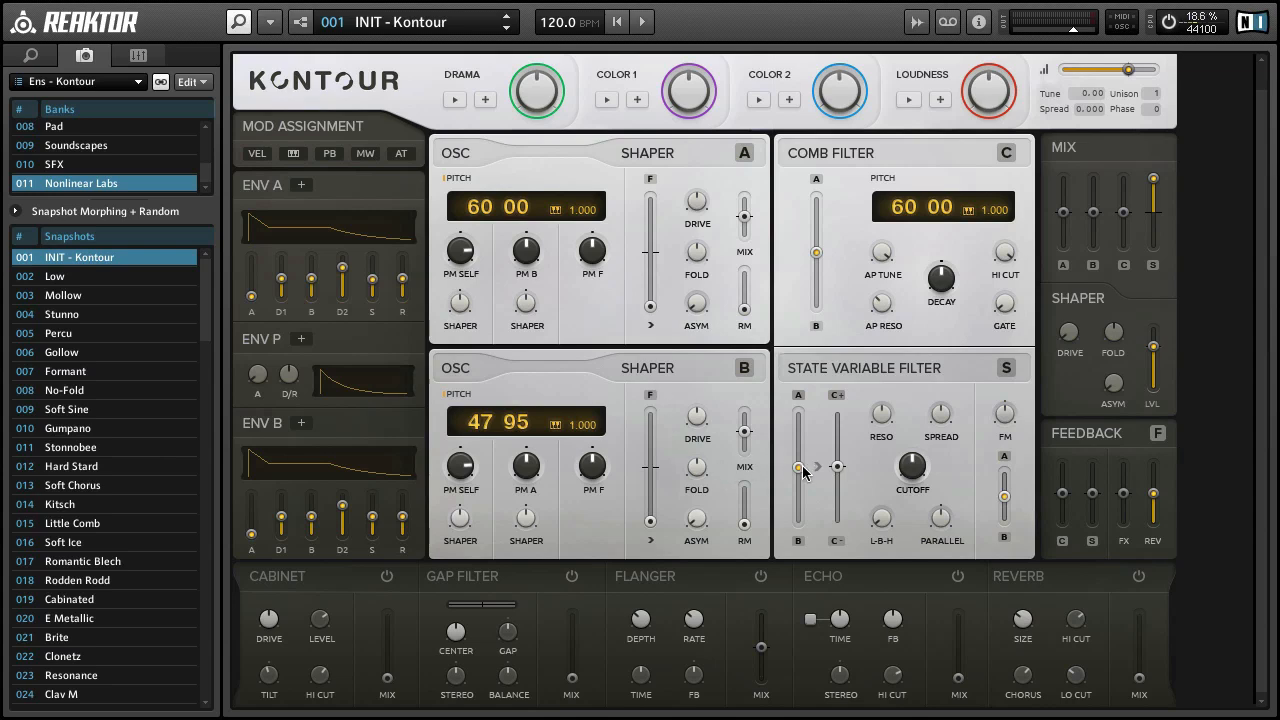
Step: Reset the State Variable Filter's C+/C- input slider to default and move its A/B input blend fully to oscillator A
mouse_move(803, 472)
mouse_down()
mouse_move(808, 597)
mouse_move(806, 370)
mouse_move(812, 470)
mouse_up()
mouse_move(837, 470)
mouse_down()
mouse_move(847, 358)
mouse_move(838, 462)
mouse_move(851, 569)
mouse_move(845, 476)
mouse_up()
right_click(840, 474)
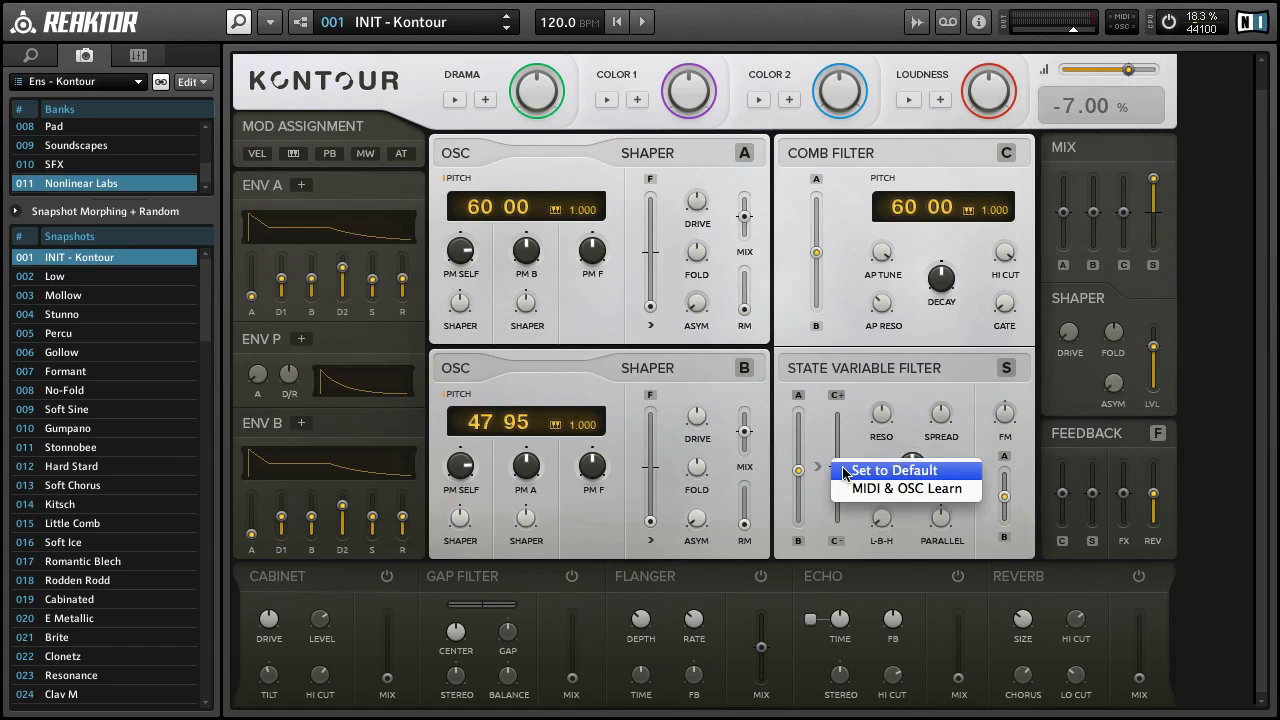
click(850, 476)
drag(797, 472, 799, 365)
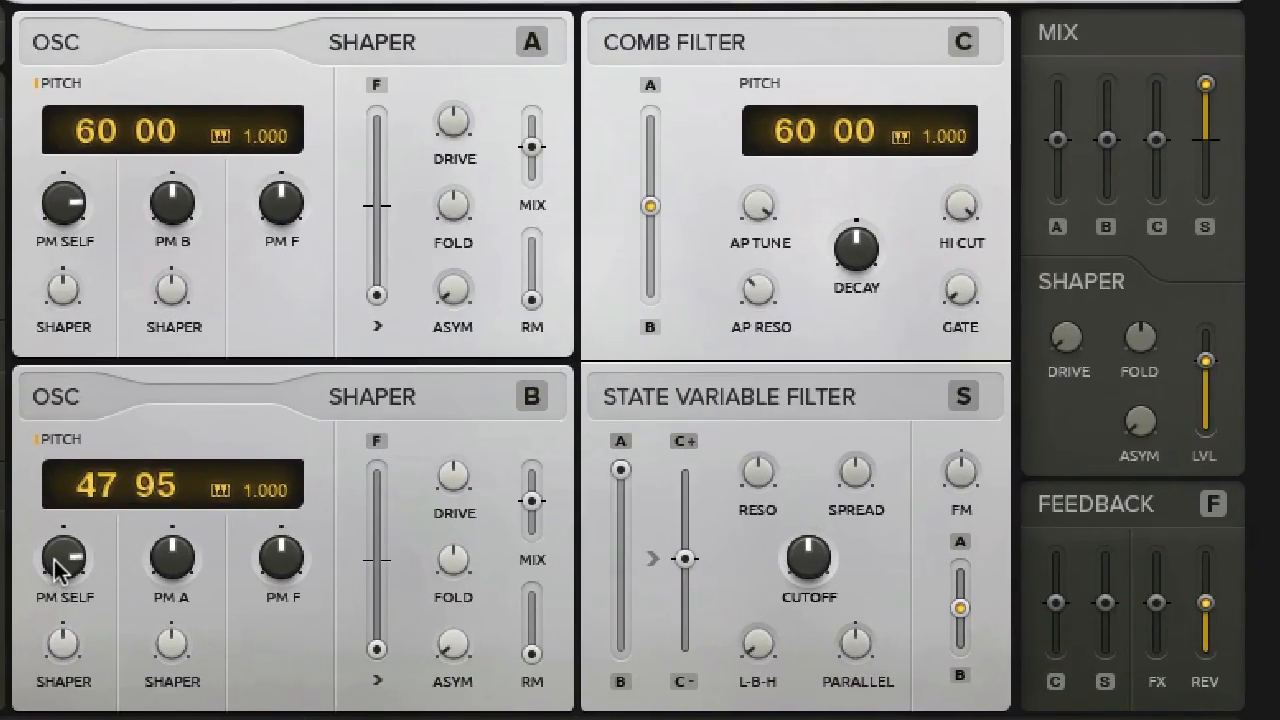
Step: Reset oscillator B's PM Self to default and set the filter's FM to maximum with its source fully on oscillator B
right_click(55, 568)
click(58, 566)
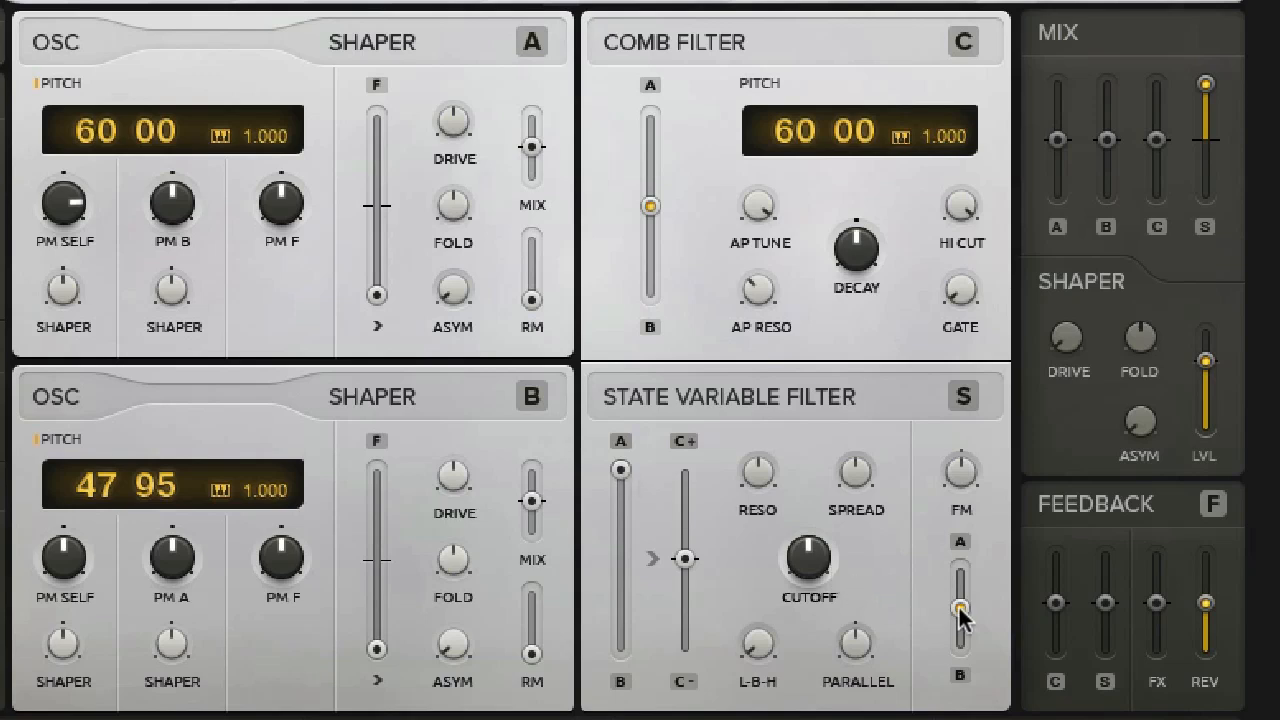
drag(958, 614, 960, 668)
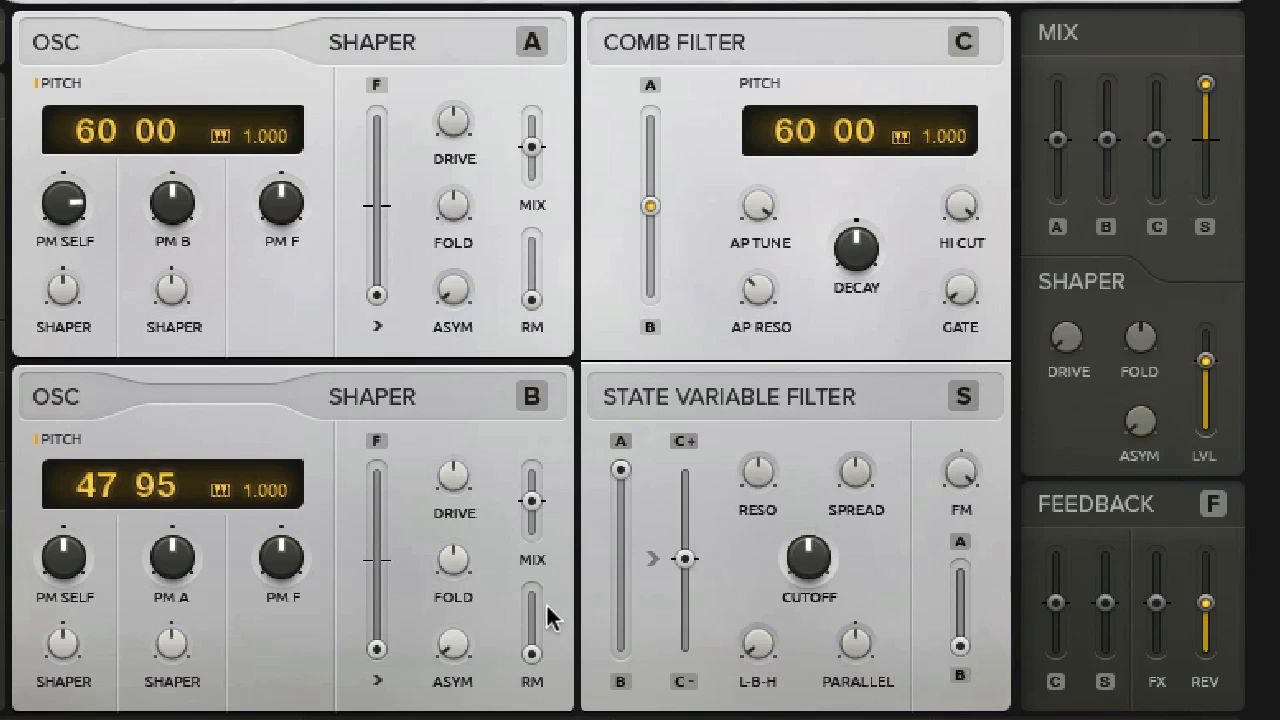
Step: Sweep oscillator B's pitch down and up to vary the filter FM, ending with the pitch at 91 00
drag(101, 490, 120, 670)
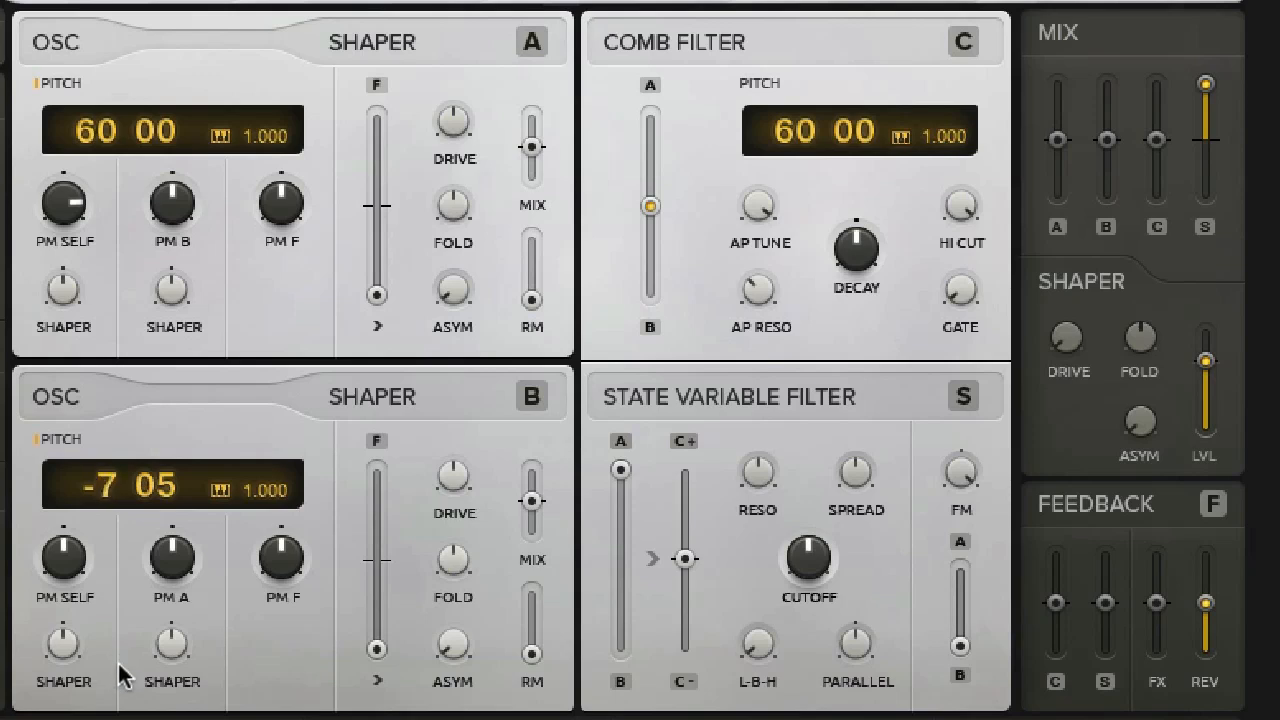
drag(119, 673, 113, 507)
drag(113, 459, 113, 437)
drag(108, 447, 127, 365)
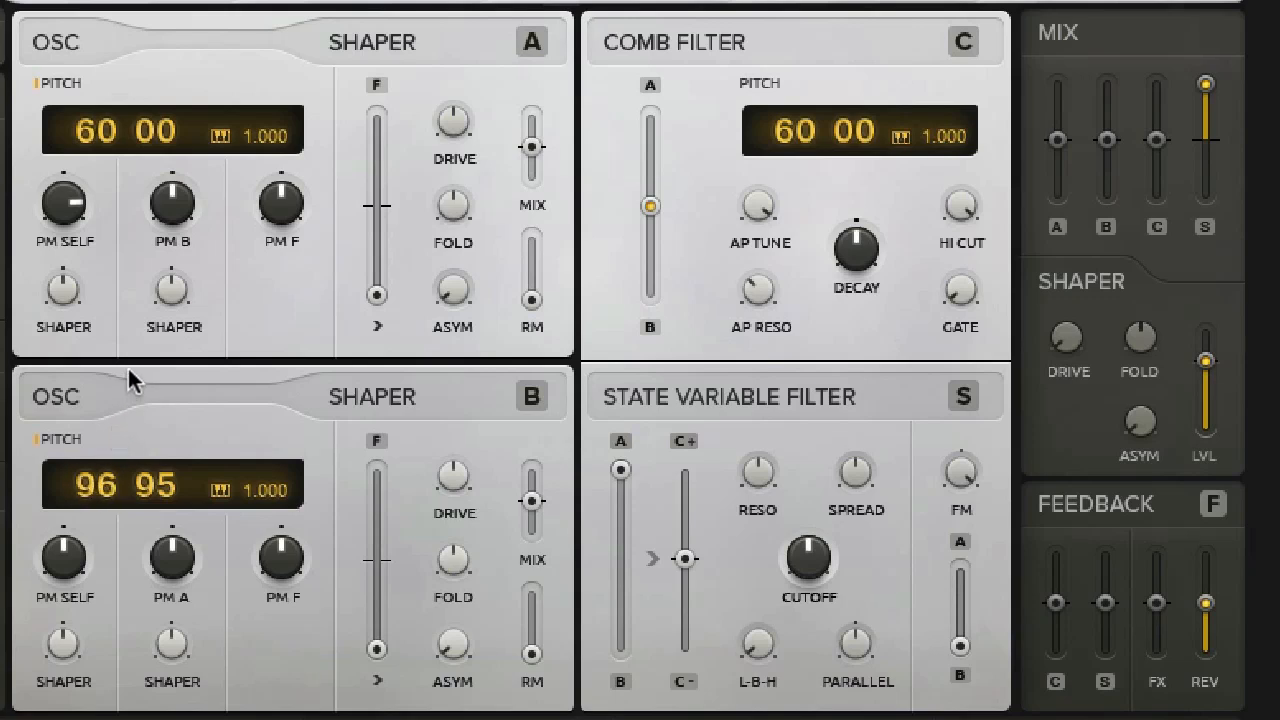
drag(107, 461, 108, 481)
double_click(113, 482)
drag(105, 487, 139, 384)
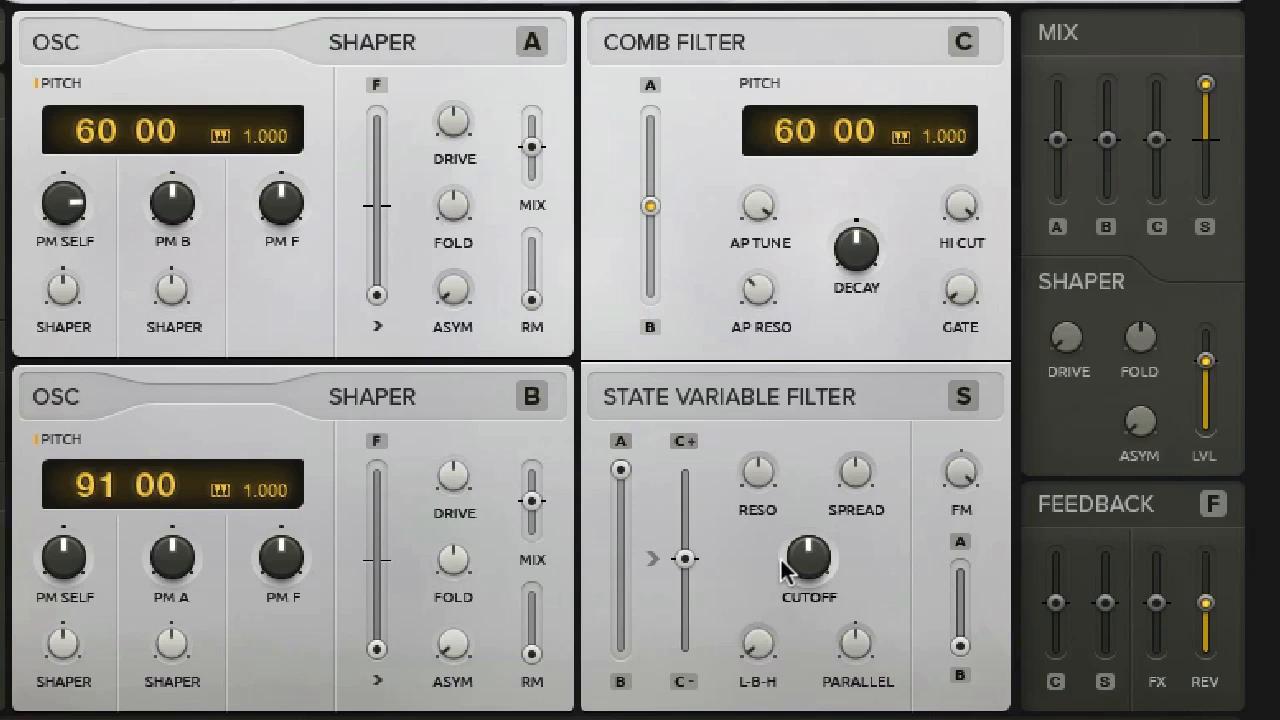
Step: Lower the State Variable Filter's cutoff slightly and raise the drive of the Shaper below the mixer to about halfway
drag(811, 563, 842, 618)
drag(1074, 332, 1062, 134)
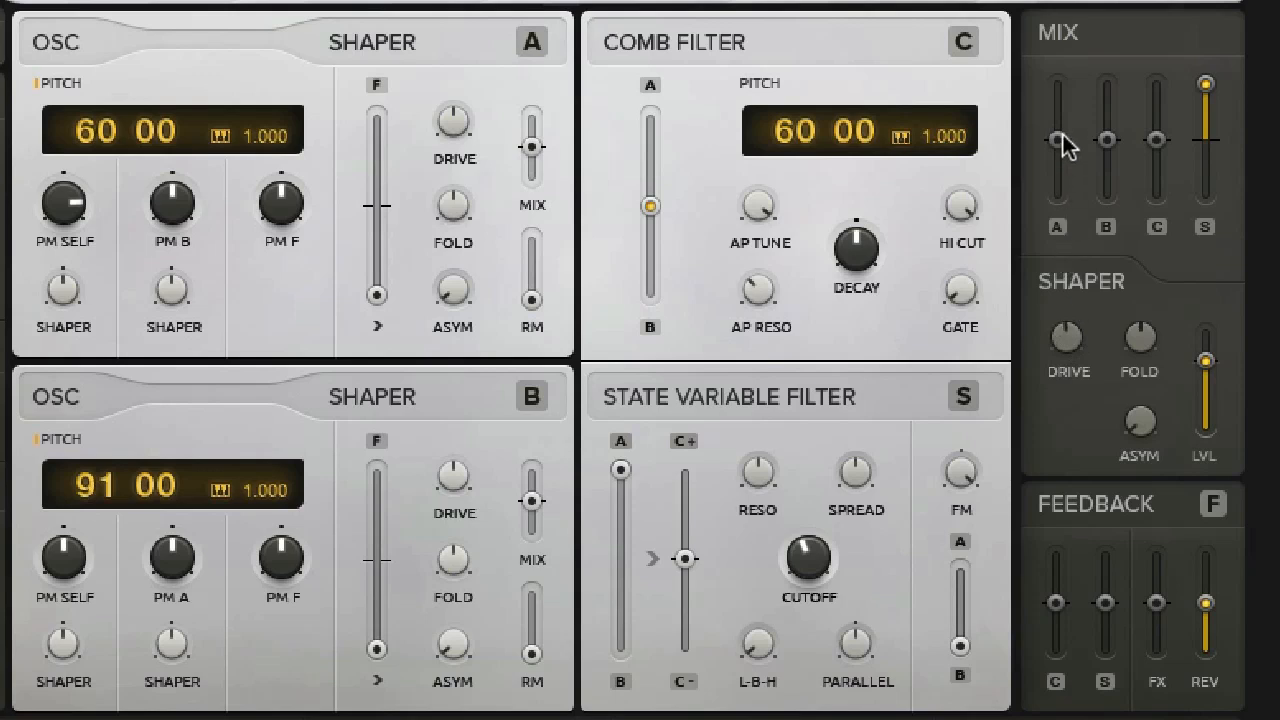
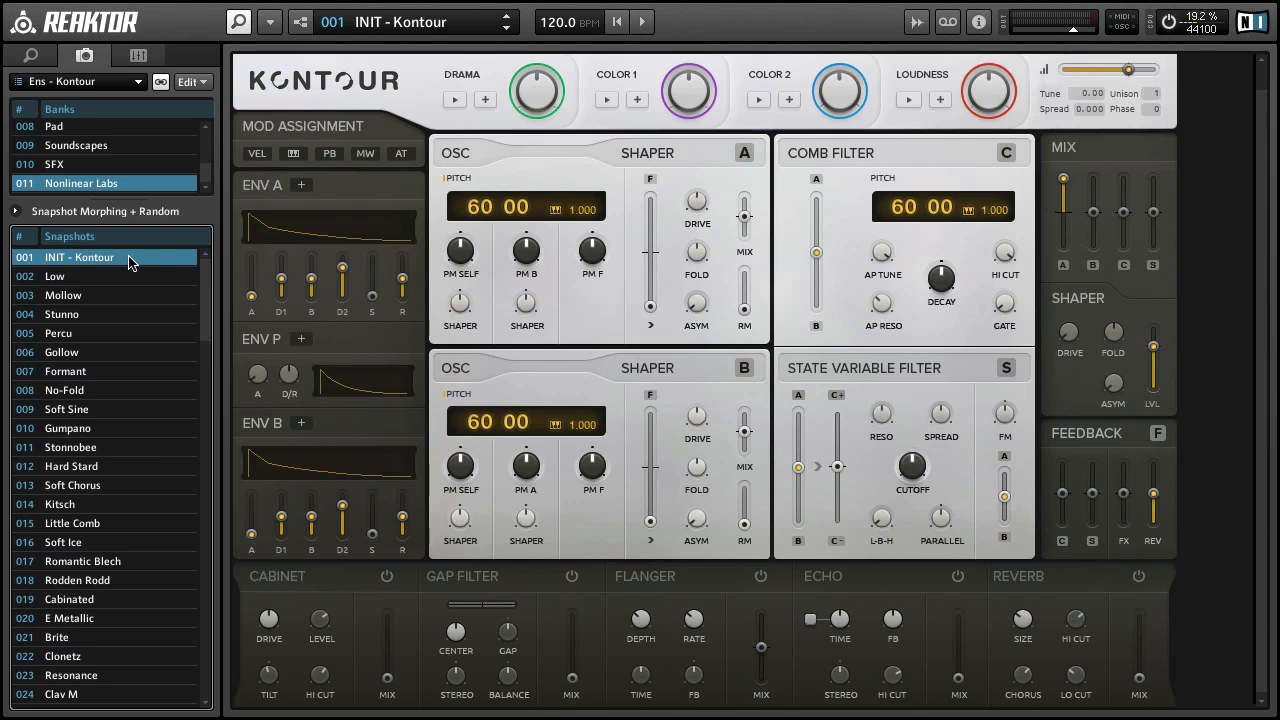
Step: Raise oscillator A's PM Self to 71.5 and shorten Envelope A with D2 at 0, B at 2.50 % and a lower D1
drag(463, 258, 459, 113)
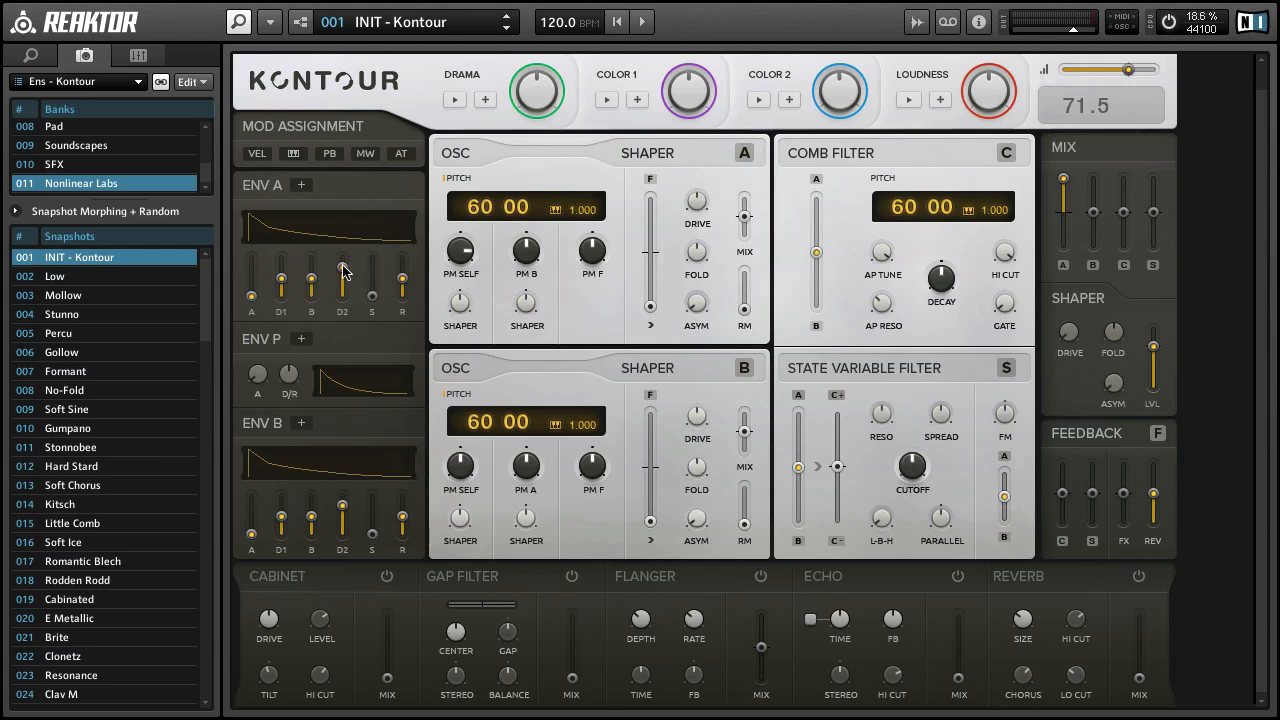
drag(343, 271, 340, 496)
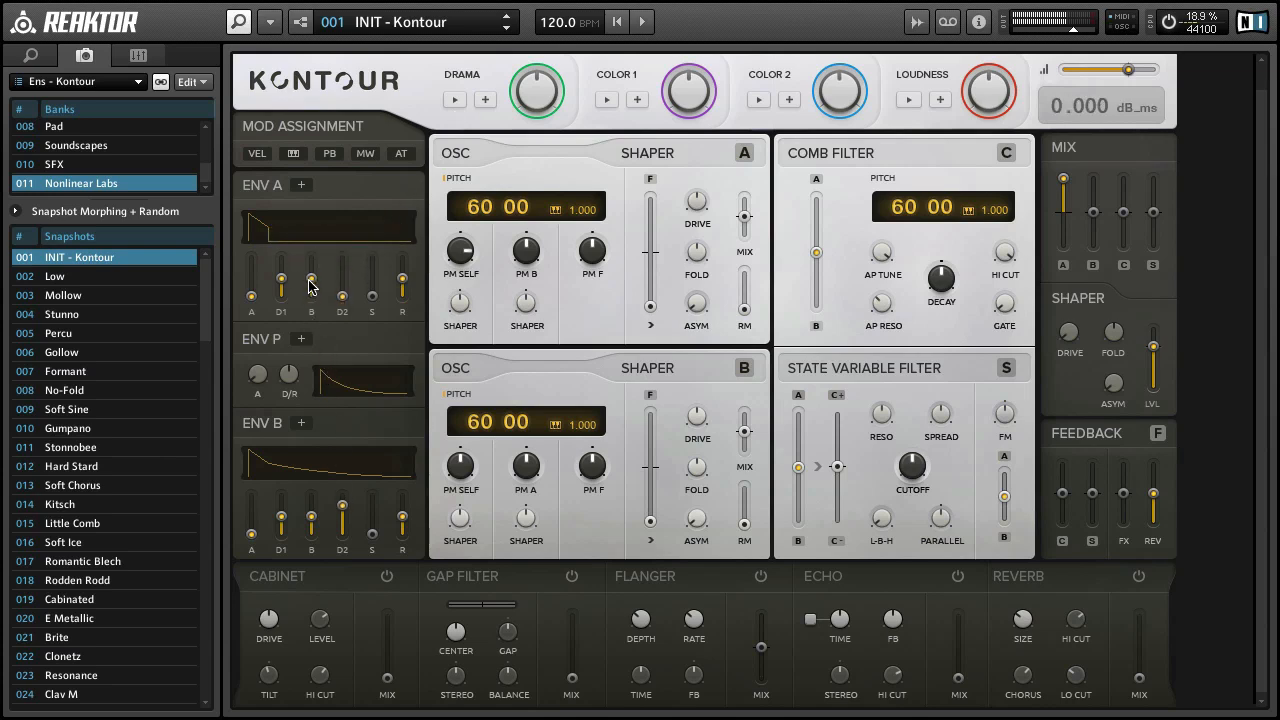
drag(312, 280, 320, 385)
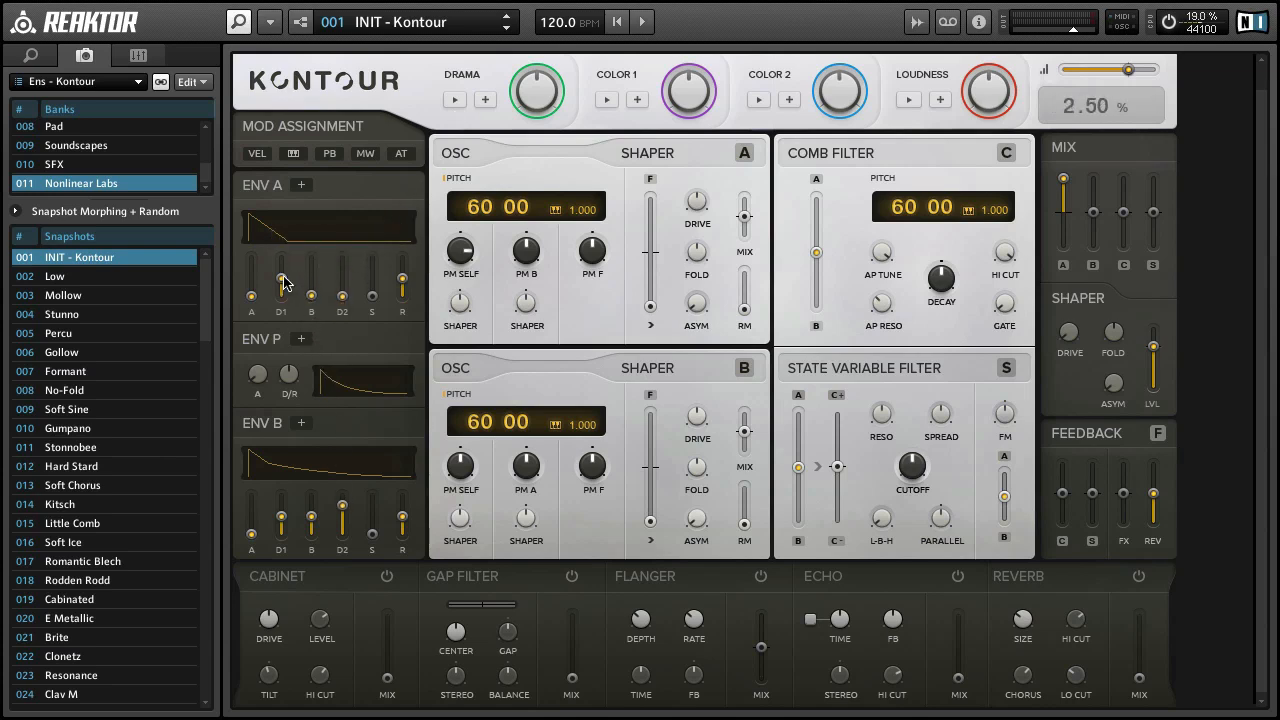
drag(285, 283, 296, 328)
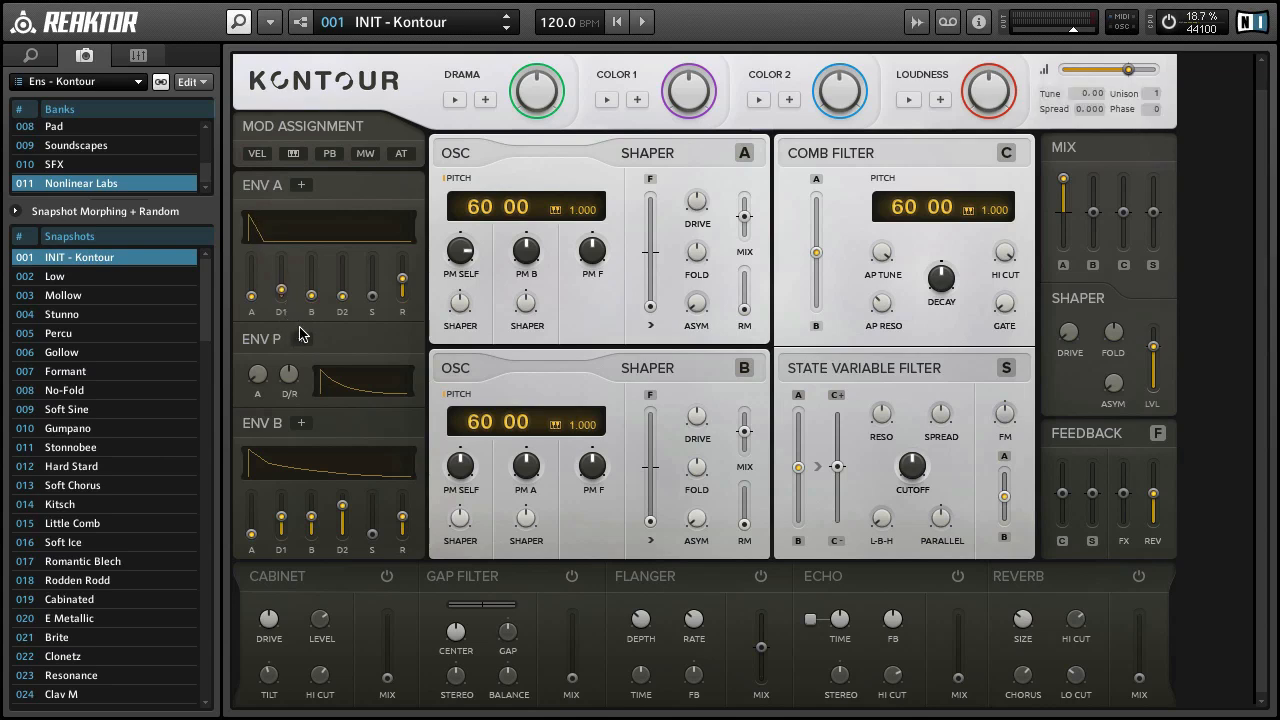
Step: Reset the mixer's A level to default, raise its C level, and move the Comb Filter's input blend fully to oscillator A
right_click(1066, 212)
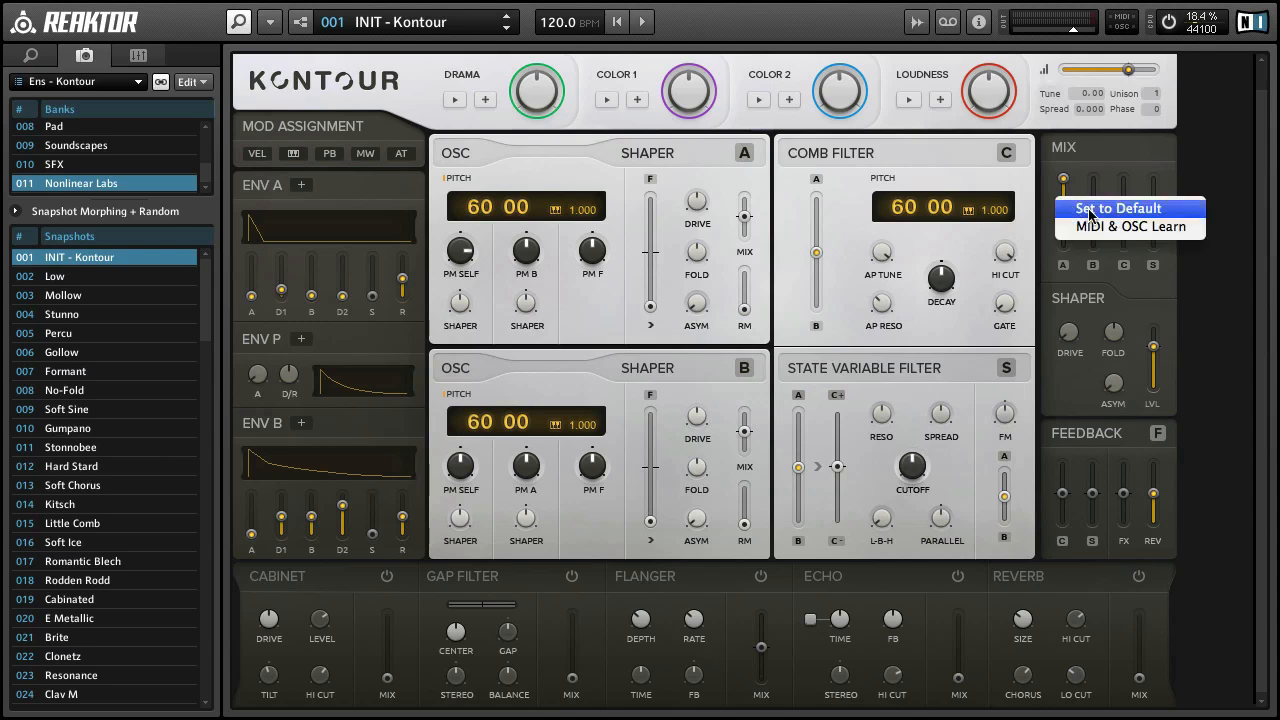
click(1080, 208)
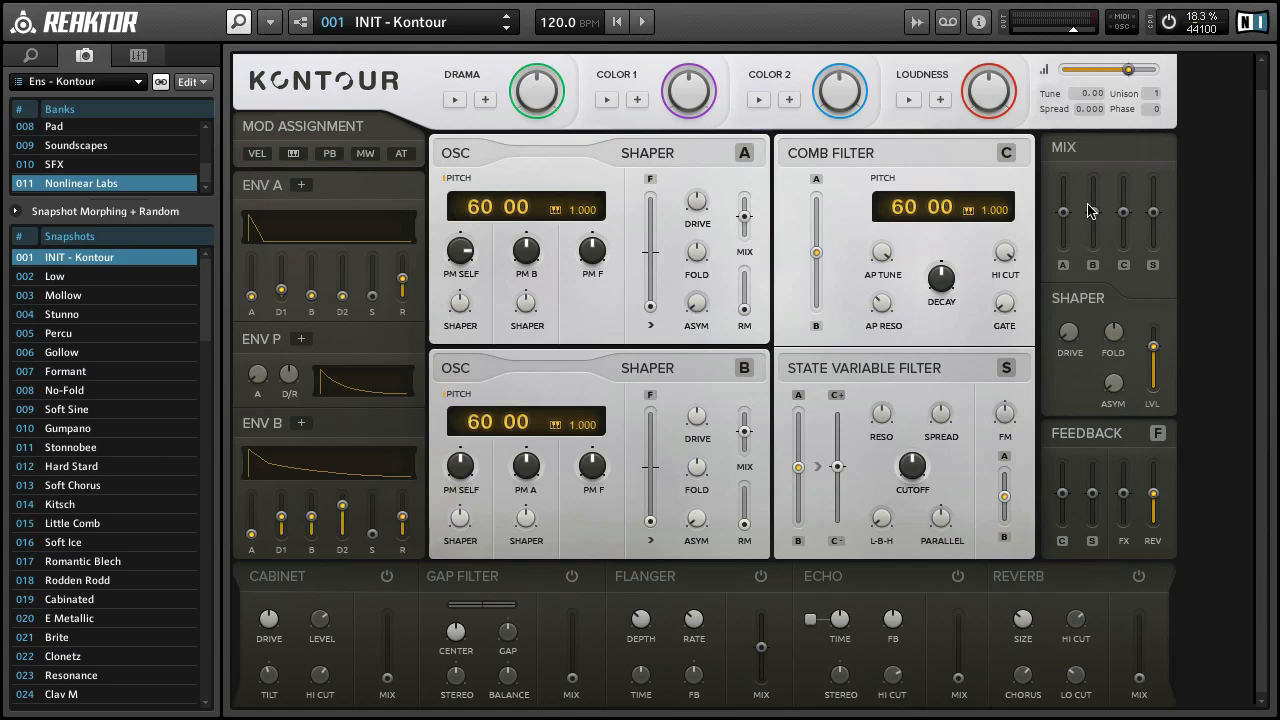
drag(1122, 214, 1123, 145)
drag(817, 254, 828, 144)
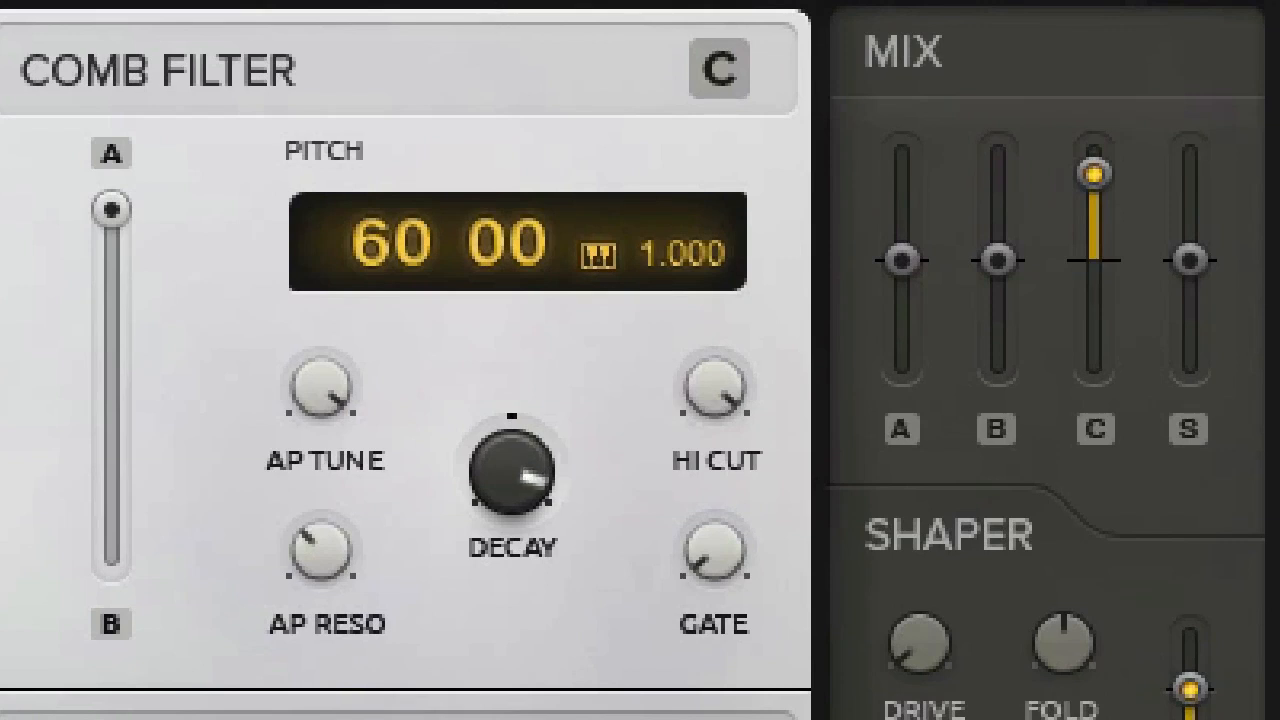
Step: Sweep the Comb Filter's pitch down to 0 and back up, and reset it to 60 00
drag(386, 243, 413, 612)
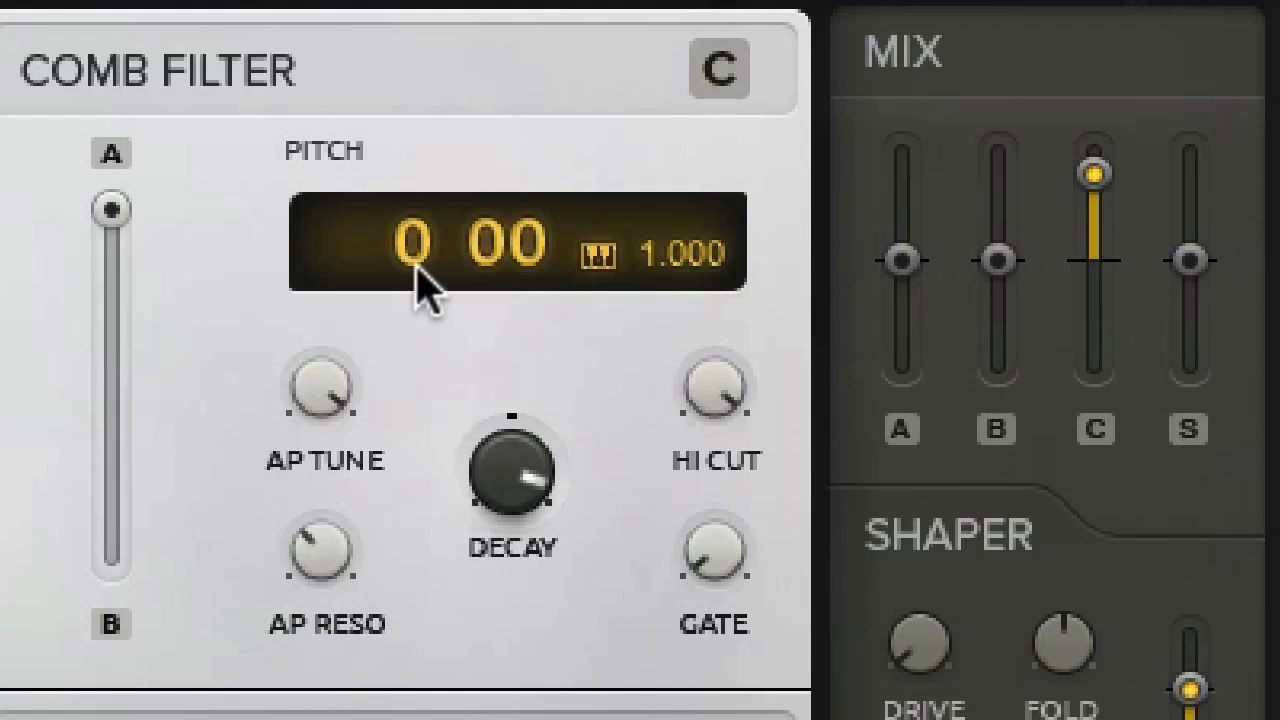
drag(418, 256, 462, 0)
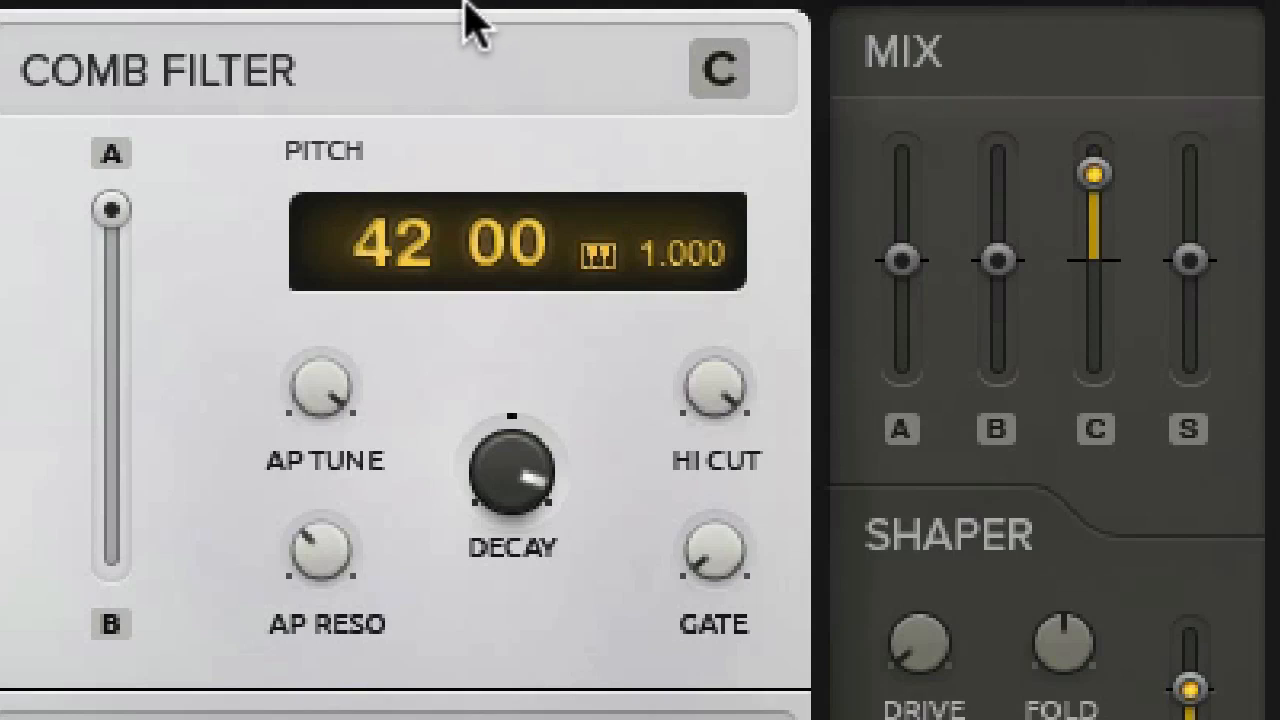
drag(412, 250, 443, 178)
double_click(411, 256)
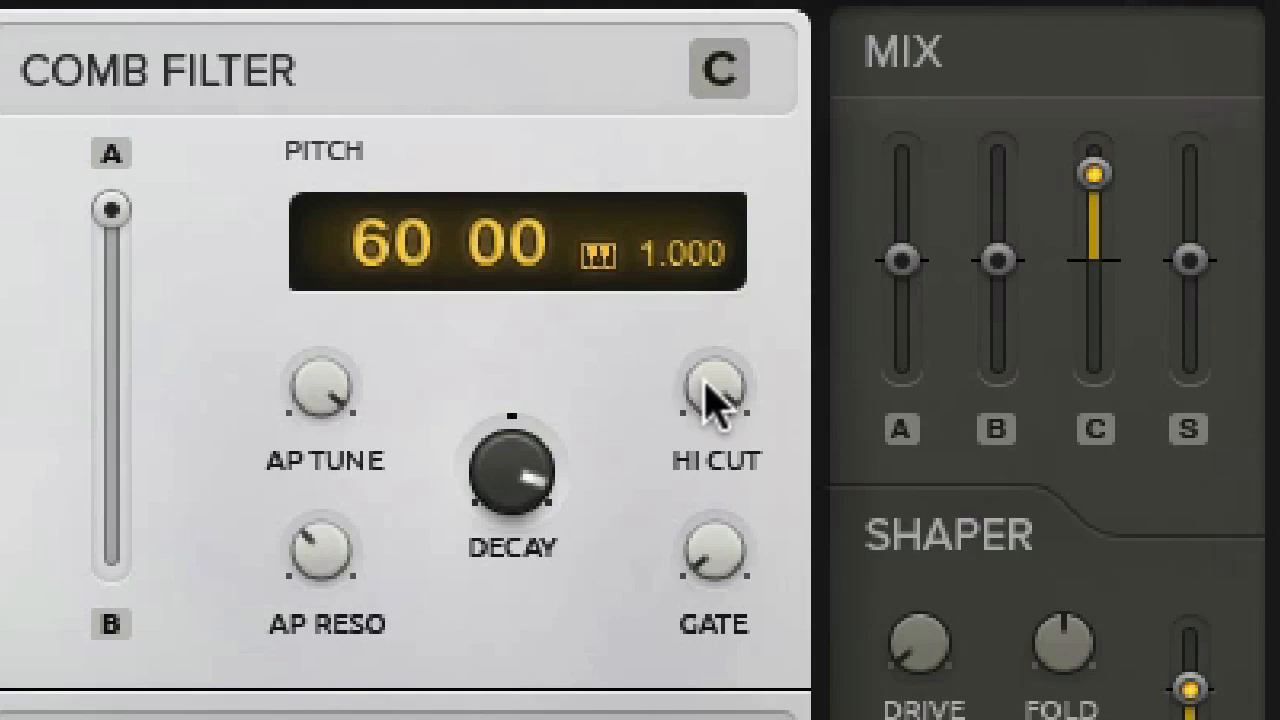
Step: Lower the Comb Filter's Hi Cut to about halfway and raise its Gate to about the middle
drag(709, 394, 738, 716)
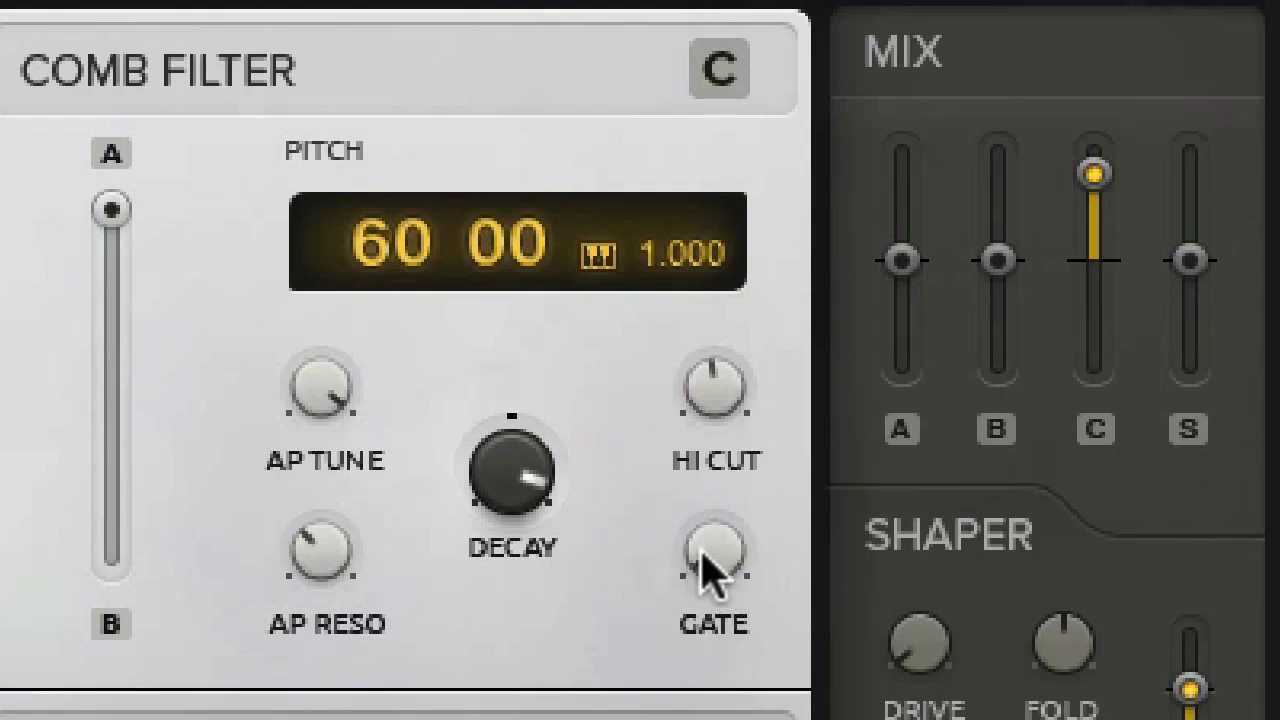
drag(705, 562, 718, 392)
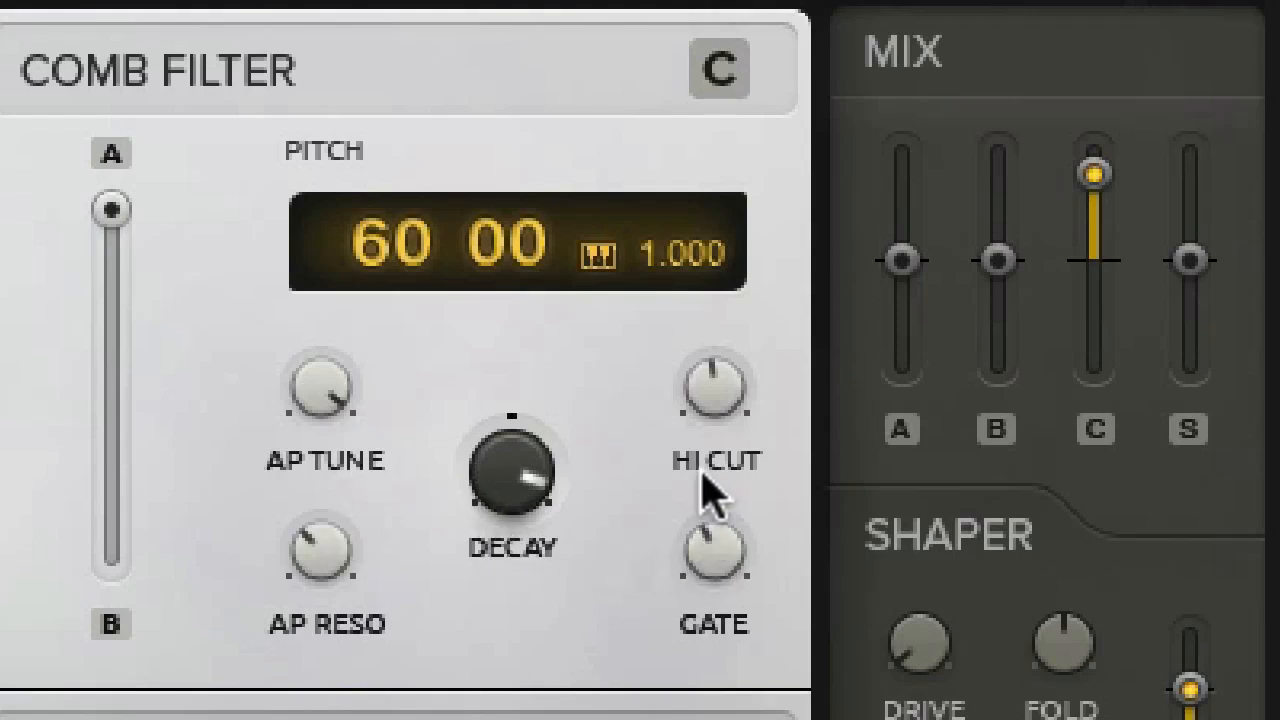
drag(708, 508, 705, 420)
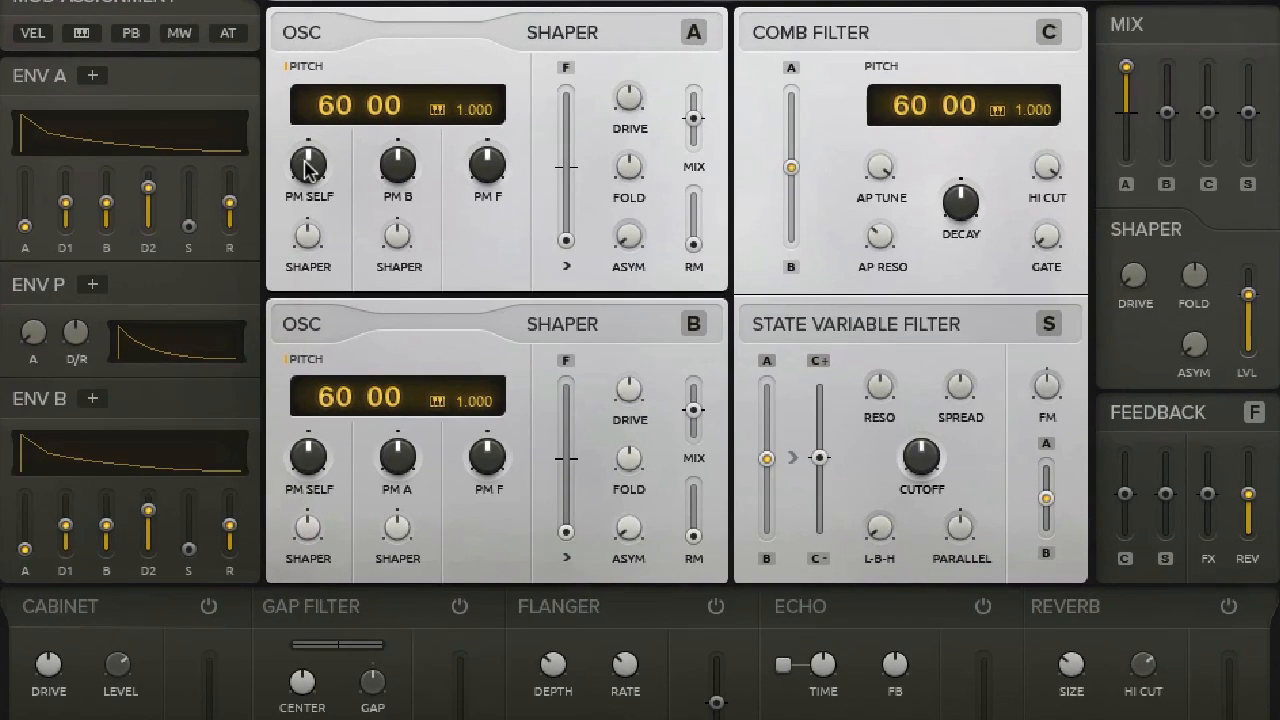
Step: Make oscillator A noisy by turning up PM Self, its Shaper amount and the shaper Mix, with pitch 130 00 and key tracking 0.000
drag(308, 167, 322, 112)
drag(306, 229, 308, 180)
drag(694, 119, 688, 2)
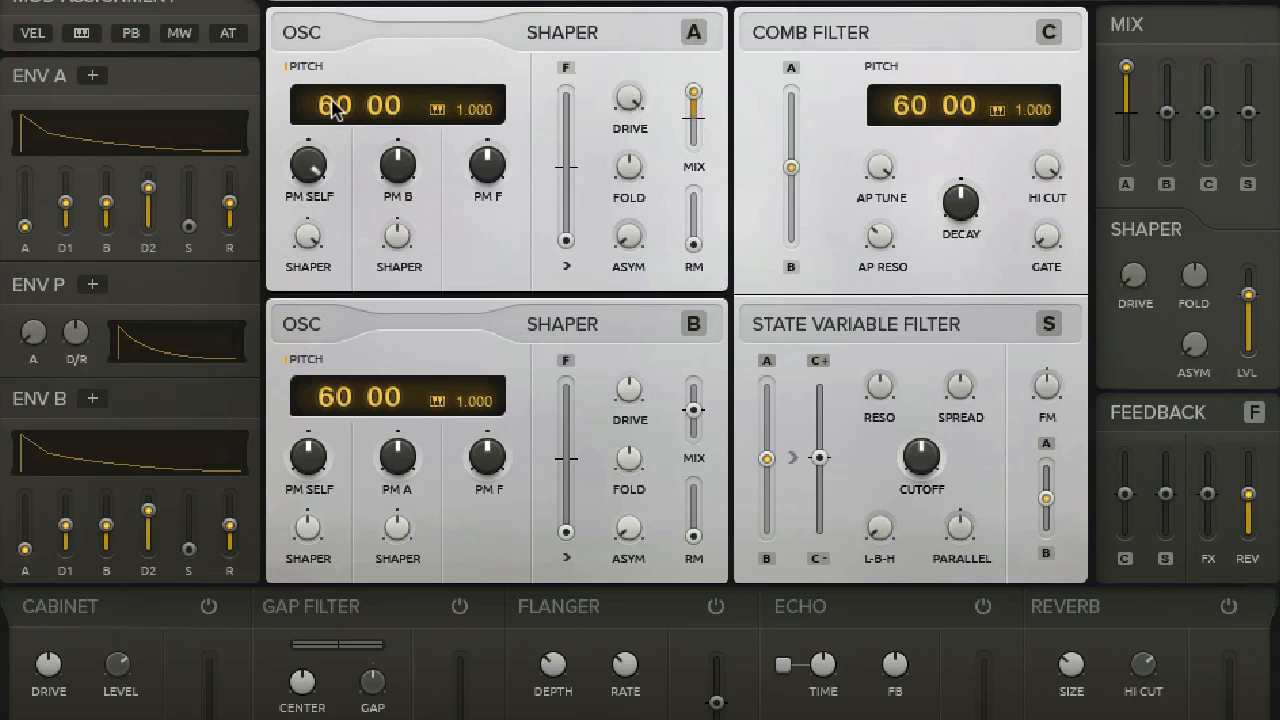
drag(320, 106, 320, 50)
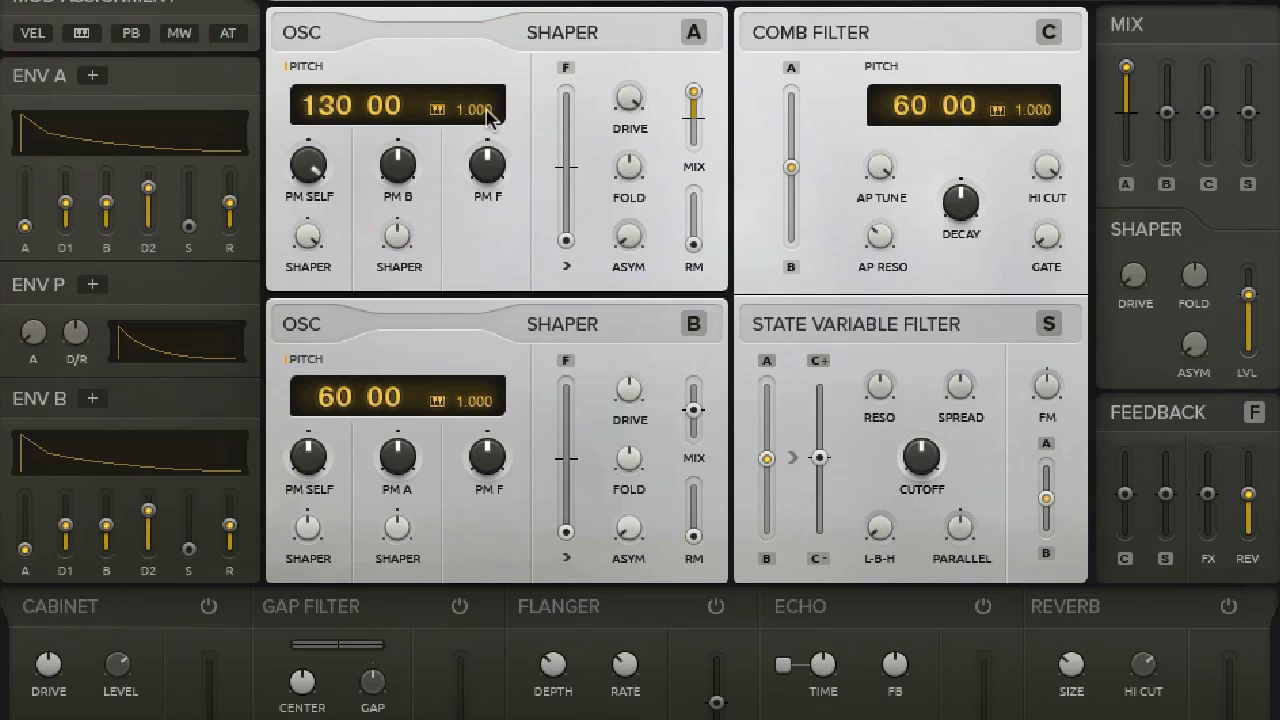
drag(484, 110, 508, 511)
Step: Feed the Comb Filter entirely from oscillator A and replace the mixer's A level with a raised C level
drag(790, 168, 797, 30)
right_click(1124, 82)
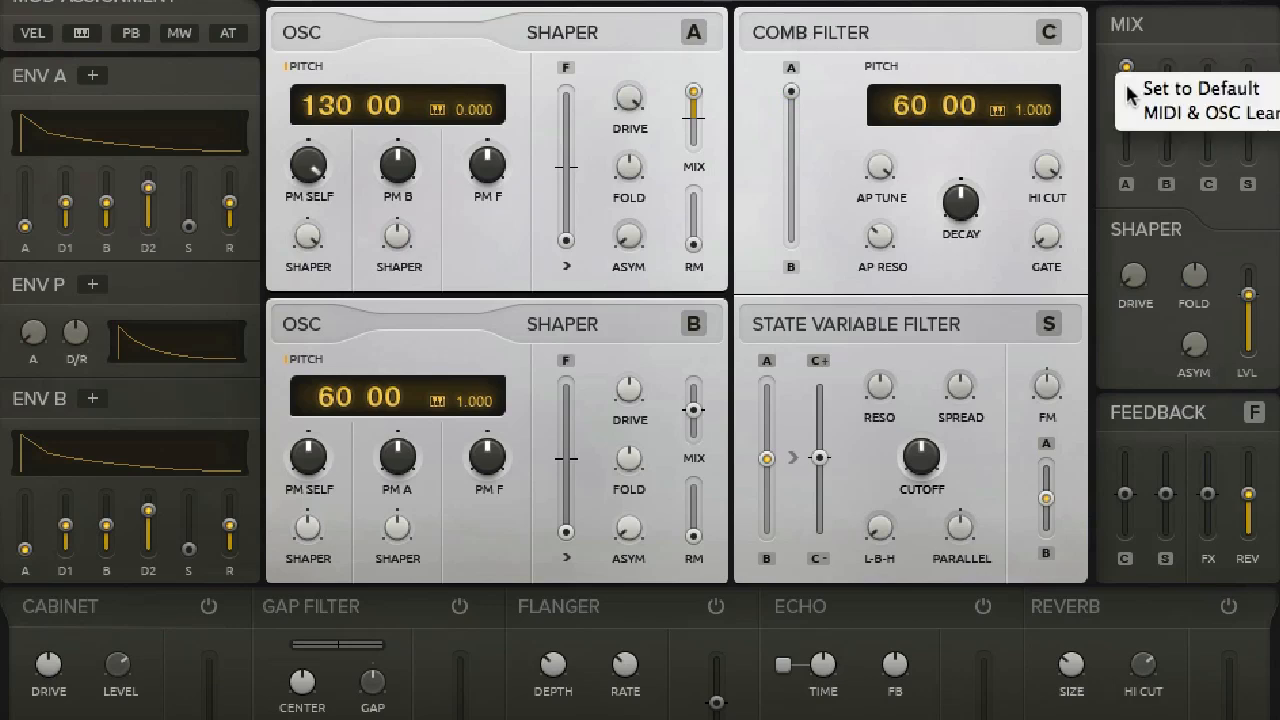
click(1165, 89)
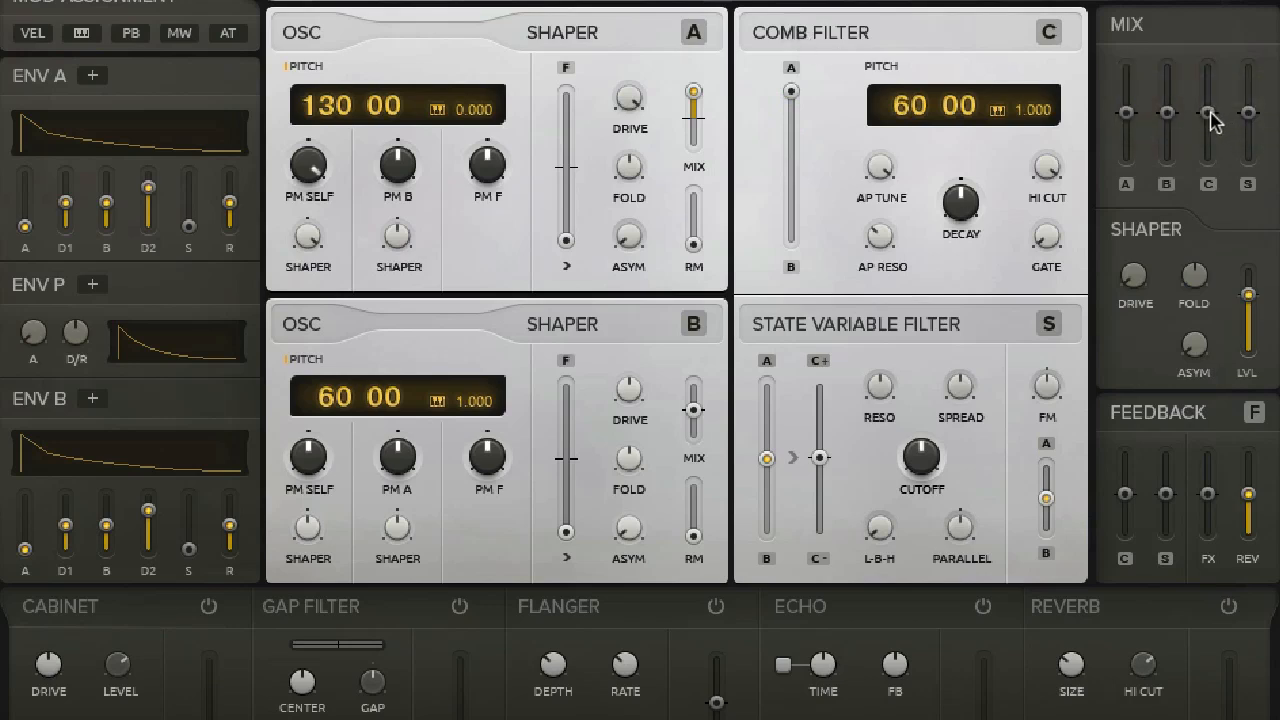
drag(1208, 112, 1197, 30)
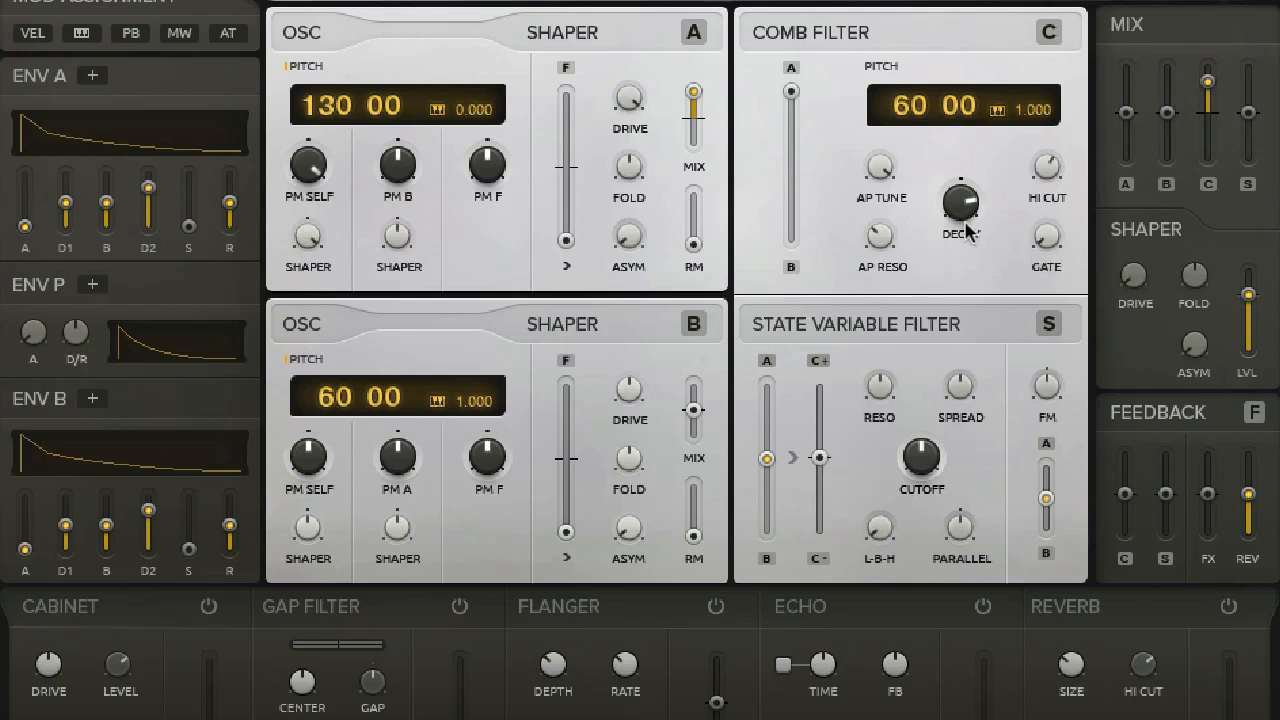
Step: Lengthen Envelope A's attack and refine the Comb Filter with a higher Decay and an adjusted Hi Cut
drag(958, 205, 966, 152)
drag(14, 228, 42, 84)
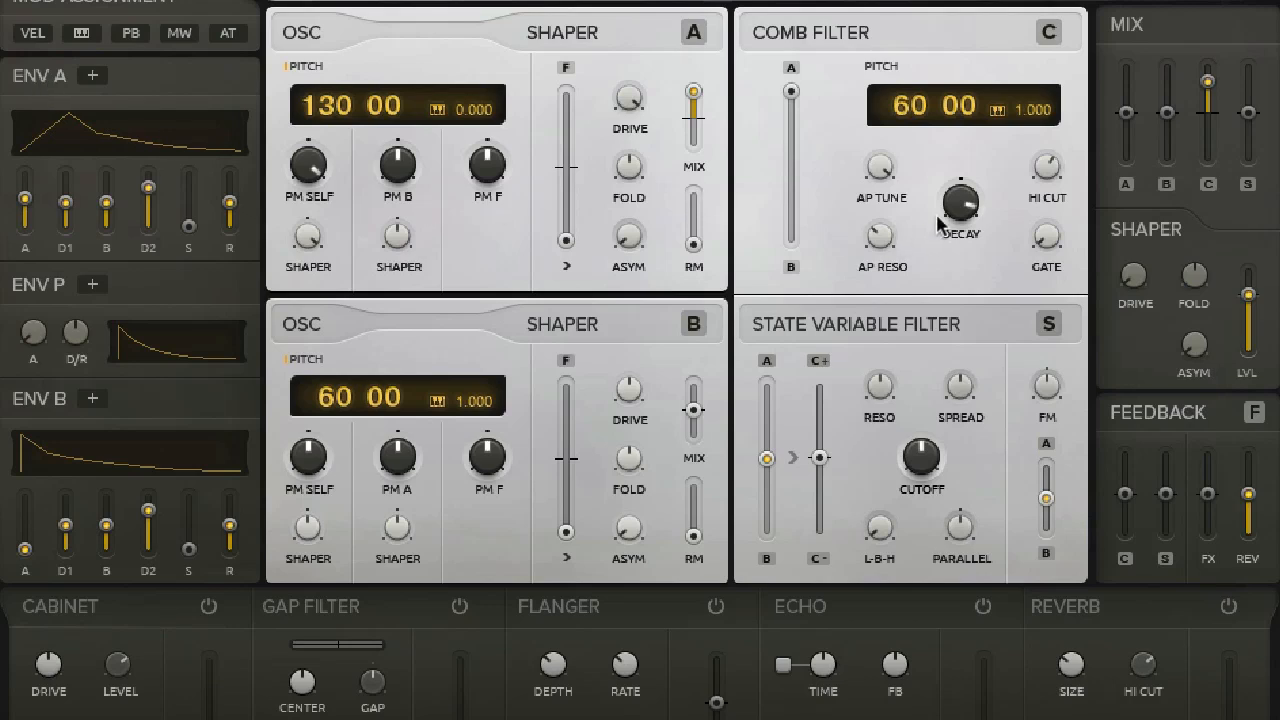
drag(953, 201, 955, 179)
drag(1045, 180, 1055, 205)
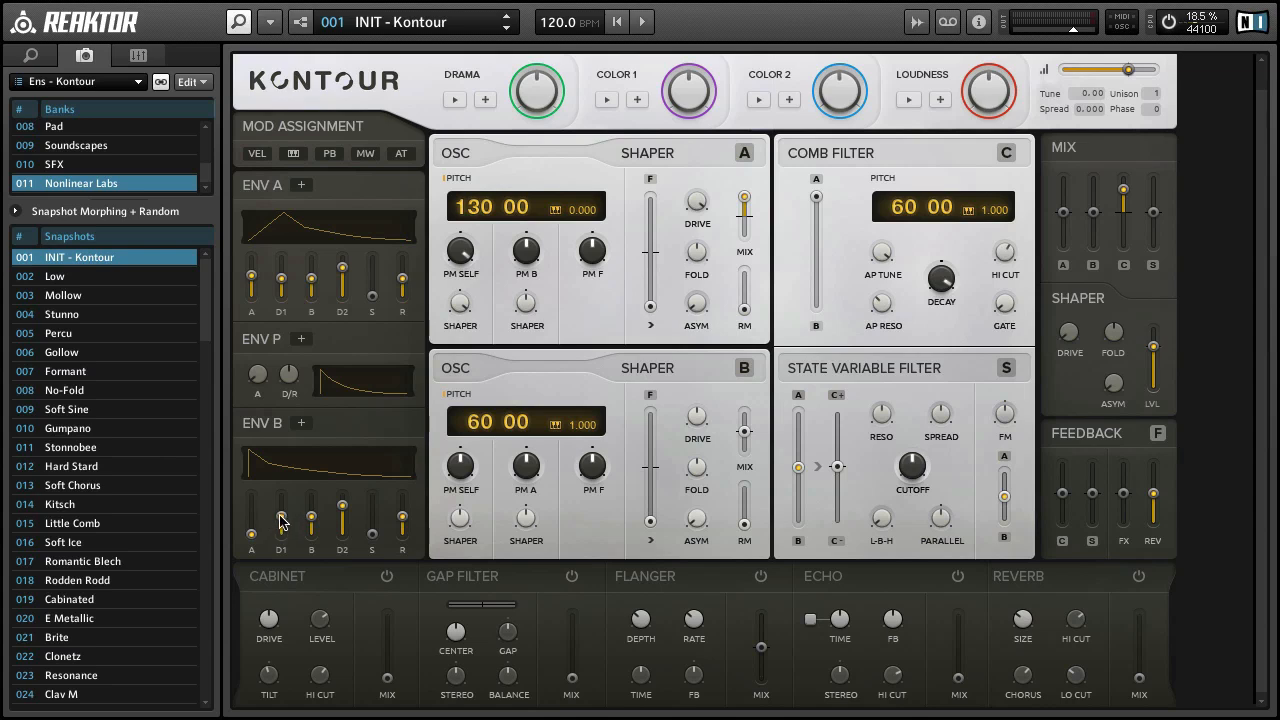
Step: Shorten Envelope B by lowering D1 and bringing B and D2 down to minimum
drag(282, 520, 287, 514)
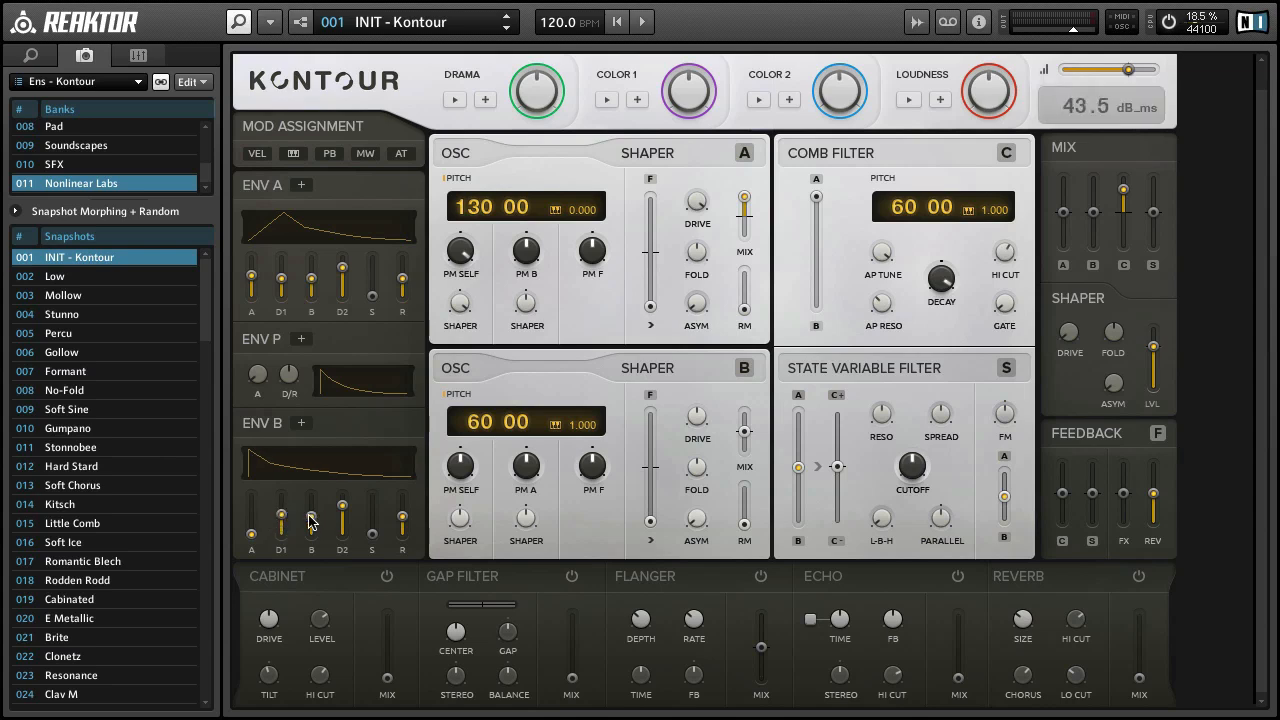
drag(310, 520, 279, 539)
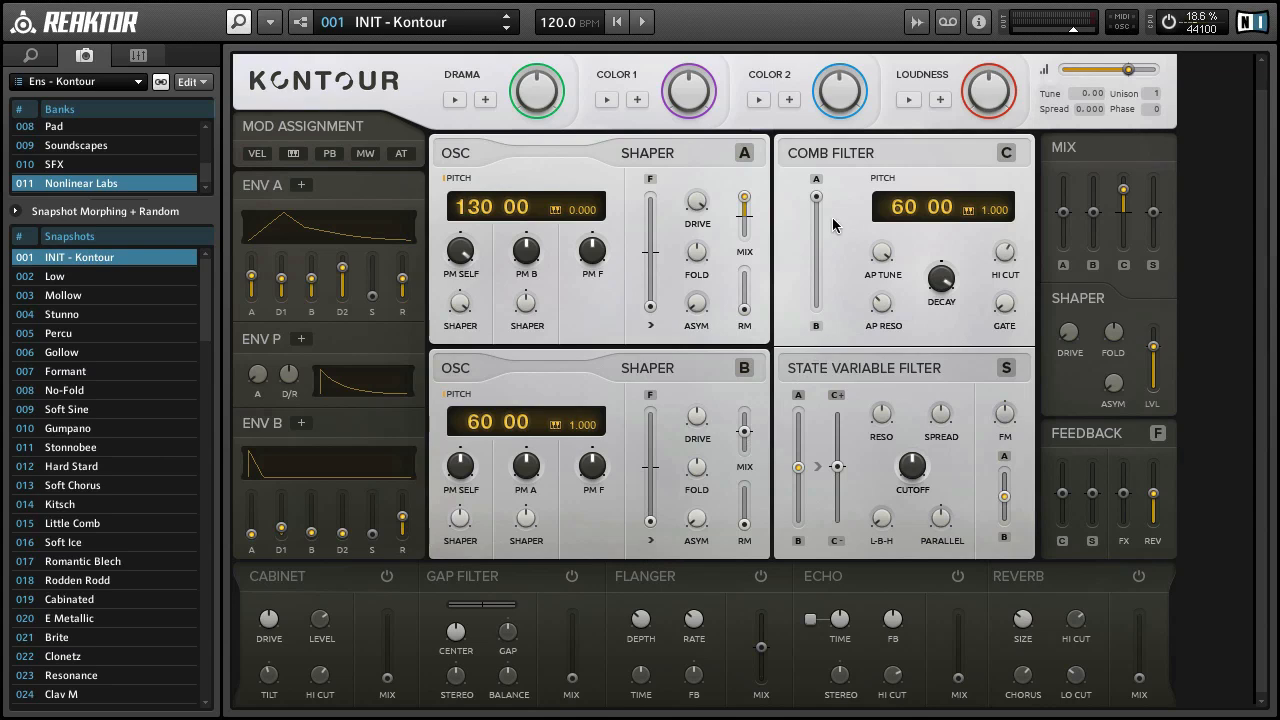
Step: Blend the Comb Filter's input toward oscillator B, lower Hi Cut slightly, and raise oscillator B's PM Self
drag(813, 203, 812, 342)
mouse_move(1006, 251)
mouse_down()
mouse_move(1005, 287)
mouse_move(1002, 263)
mouse_up()
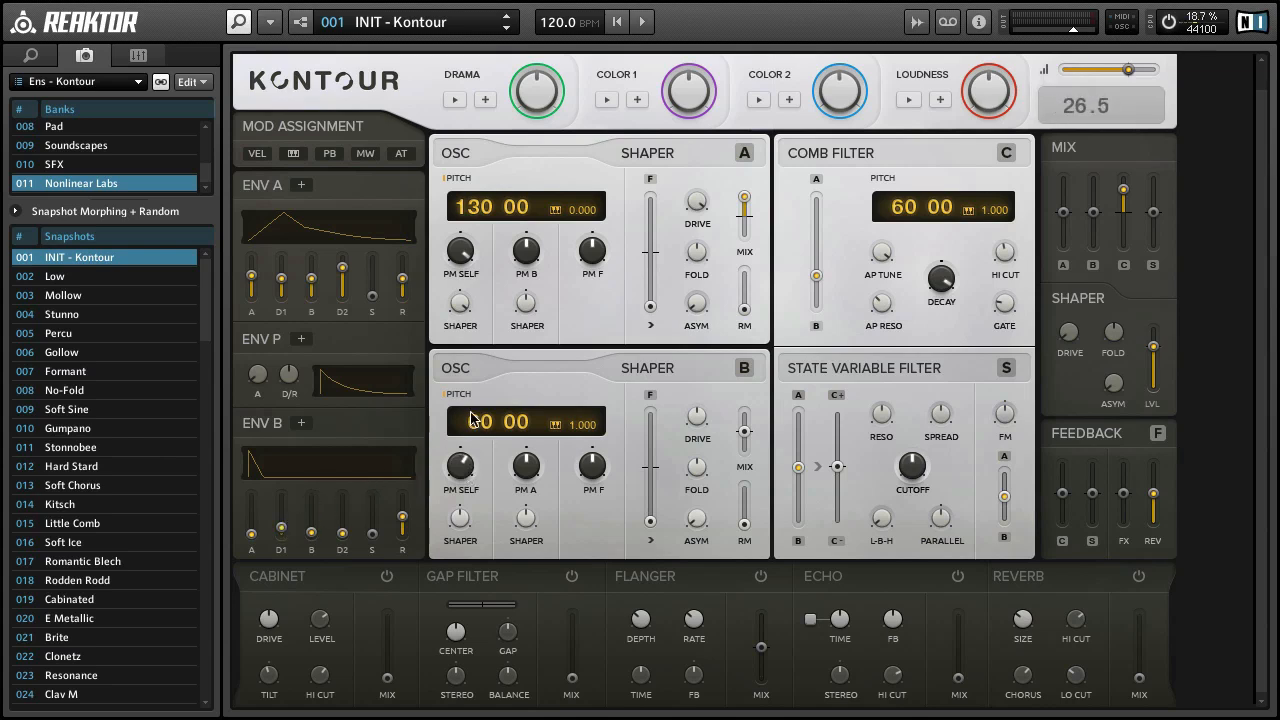
drag(466, 381, 451, 281)
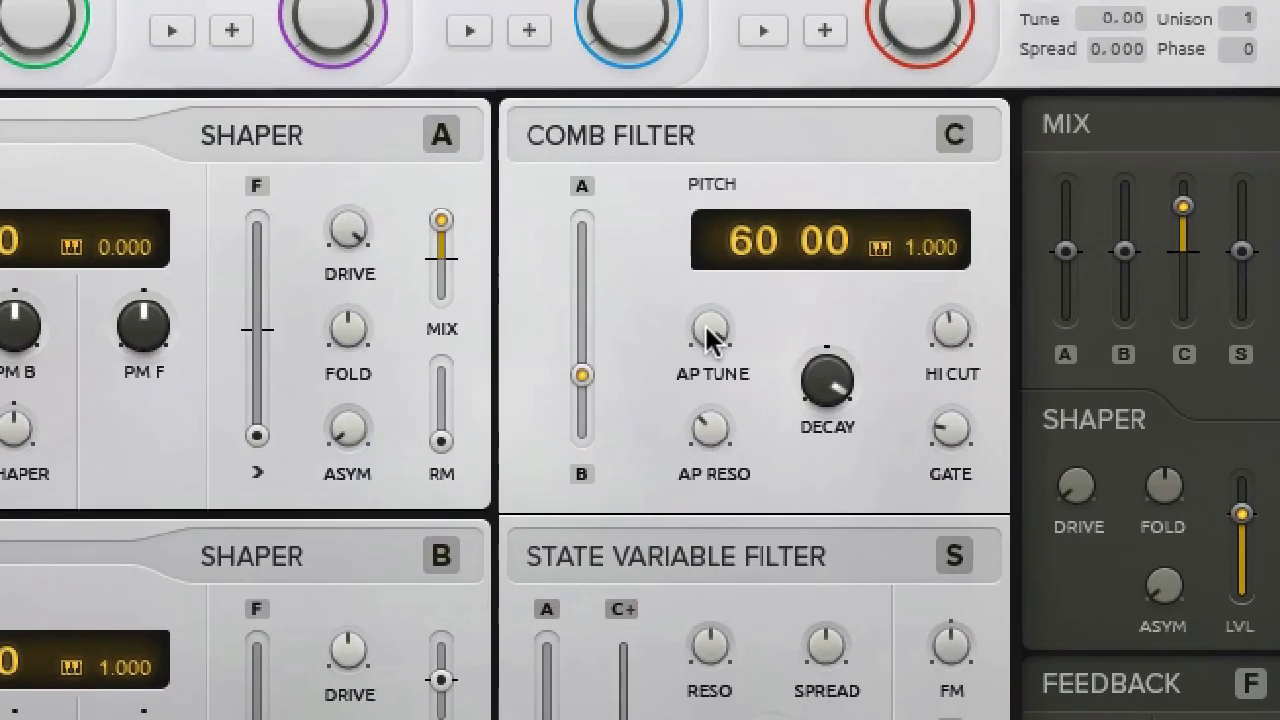
Step: Vary the Comb Filter's AP Tune to demonstrate the all-pass tuning
mouse_move(706, 326)
mouse_down()
mouse_move(710, 297)
mouse_move(694, 326)
mouse_move(726, 350)
mouse_move(699, 324)
mouse_up()
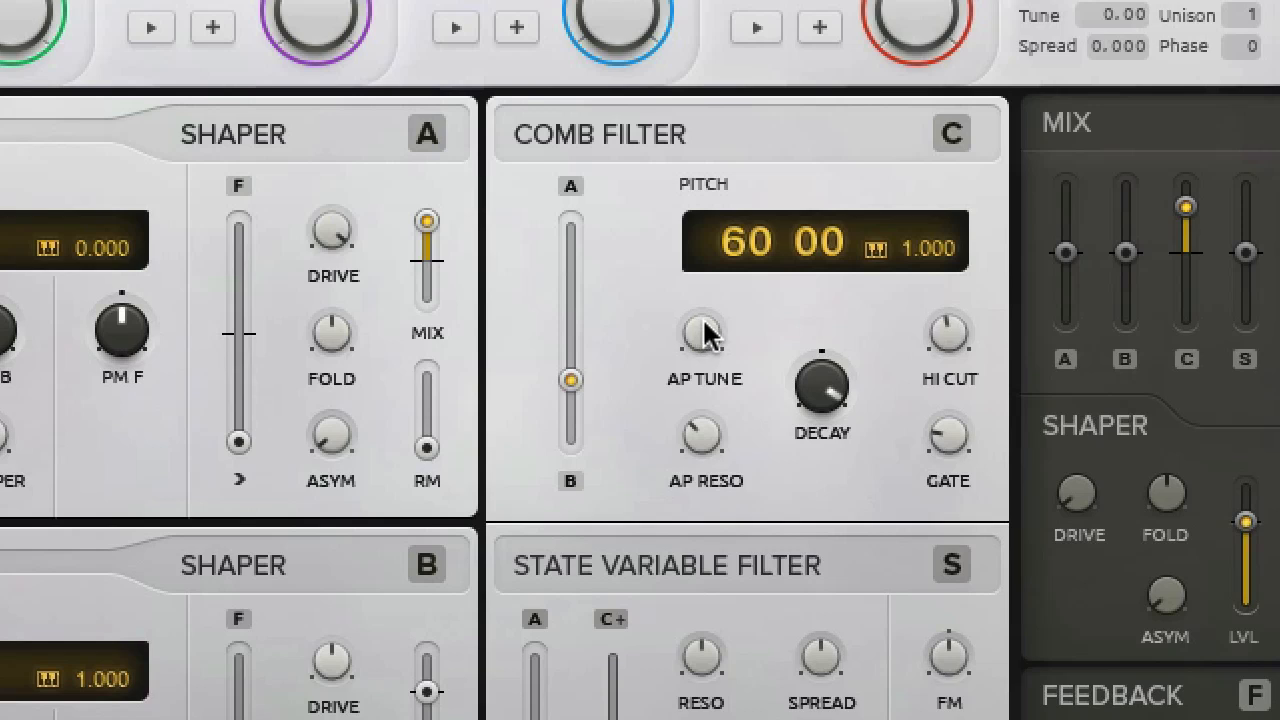
drag(706, 333, 696, 395)
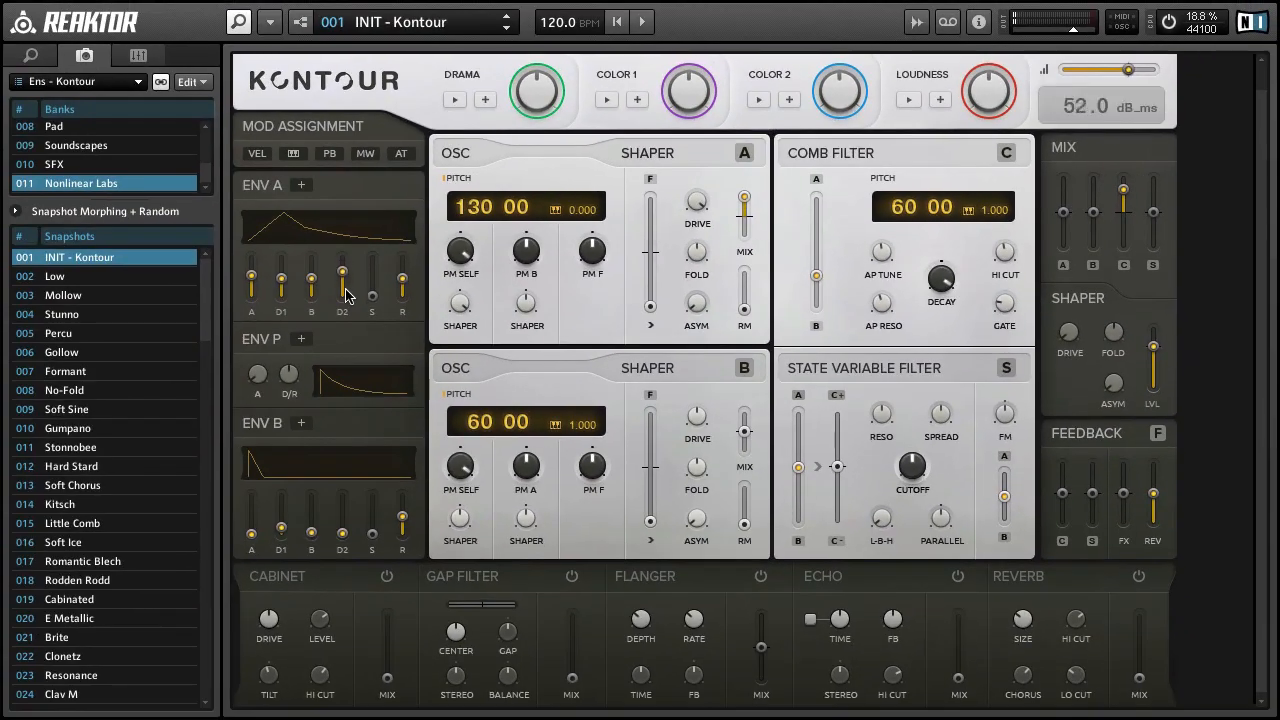
Step: Shorten Envelope A with lower D2 and B and release at 23.0 dB_ms, and shift the Comb Filter's blend slightly toward oscillator B
drag(347, 295, 350, 322)
drag(305, 280, 320, 297)
drag(406, 282, 414, 316)
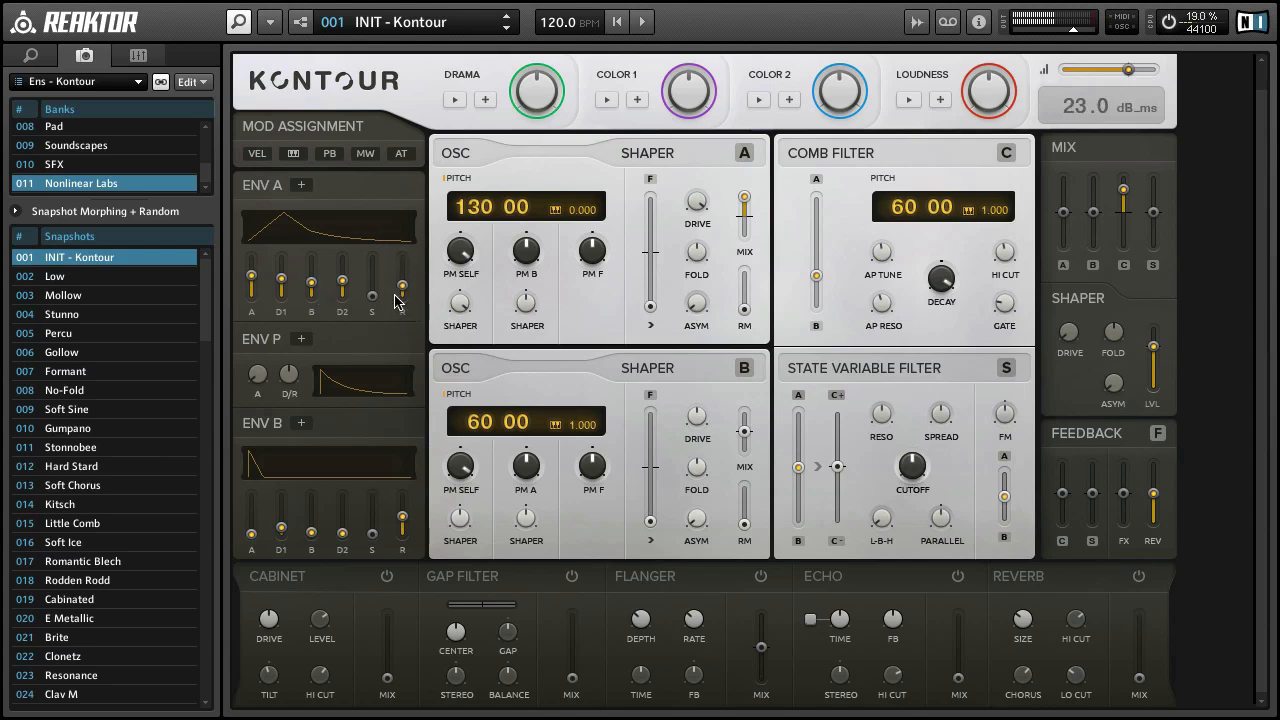
drag(352, 287, 349, 307)
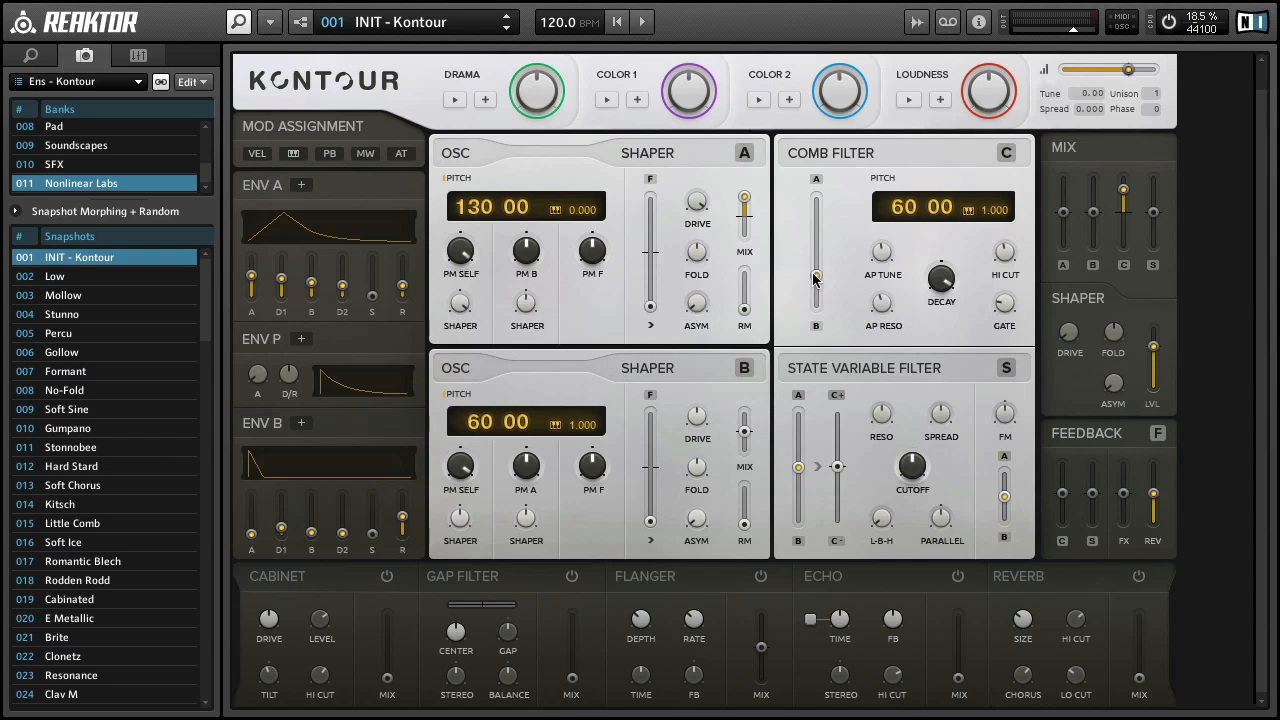
mouse_move(816, 279)
mouse_down()
mouse_move(826, 168)
mouse_move(826, 302)
mouse_up()
Step: Reset the mixer's C level to default, raise its S level, and set the State Variable Filter's comb input to C+ at 100 %
right_click(1119, 209)
click(1117, 209)
drag(1153, 214, 1160, 122)
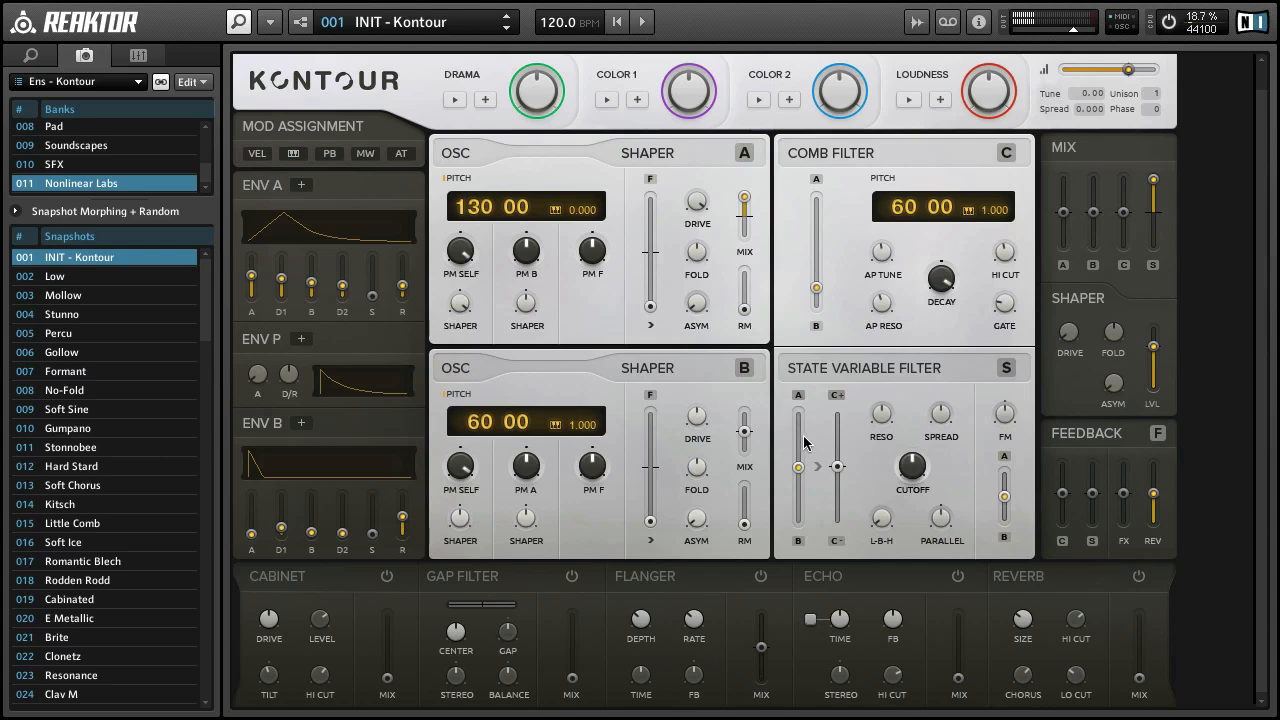
drag(837, 466, 843, 352)
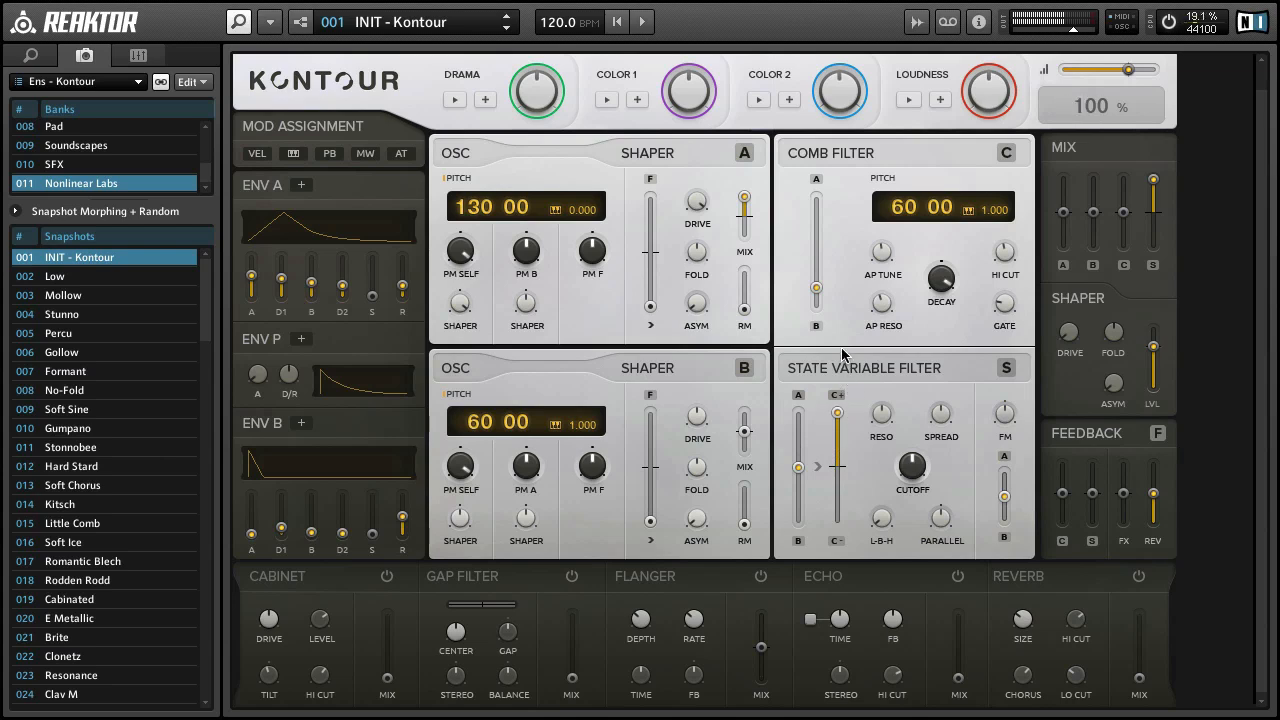
Step: Raise the State Variable Filter's Cutoff, set its resonance to 85.5 %, and reduce Spread to 8.00 st
drag(916, 478, 892, 348)
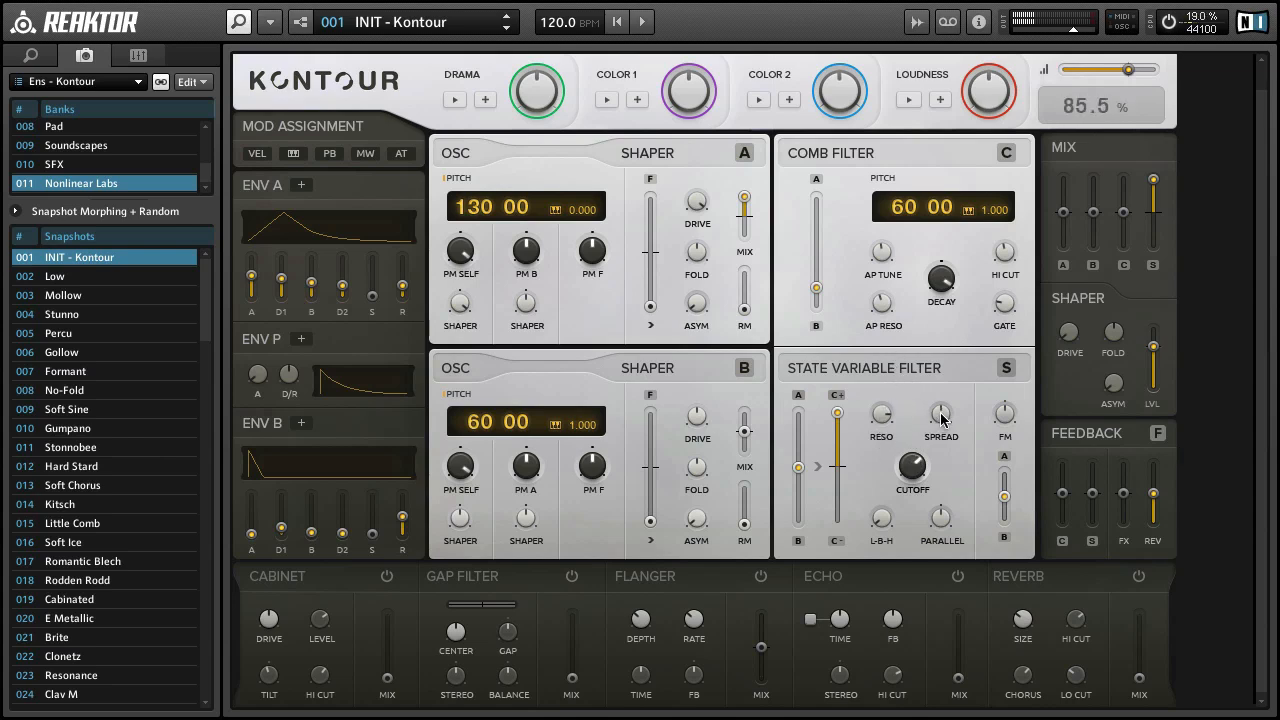
drag(940, 416, 948, 460)
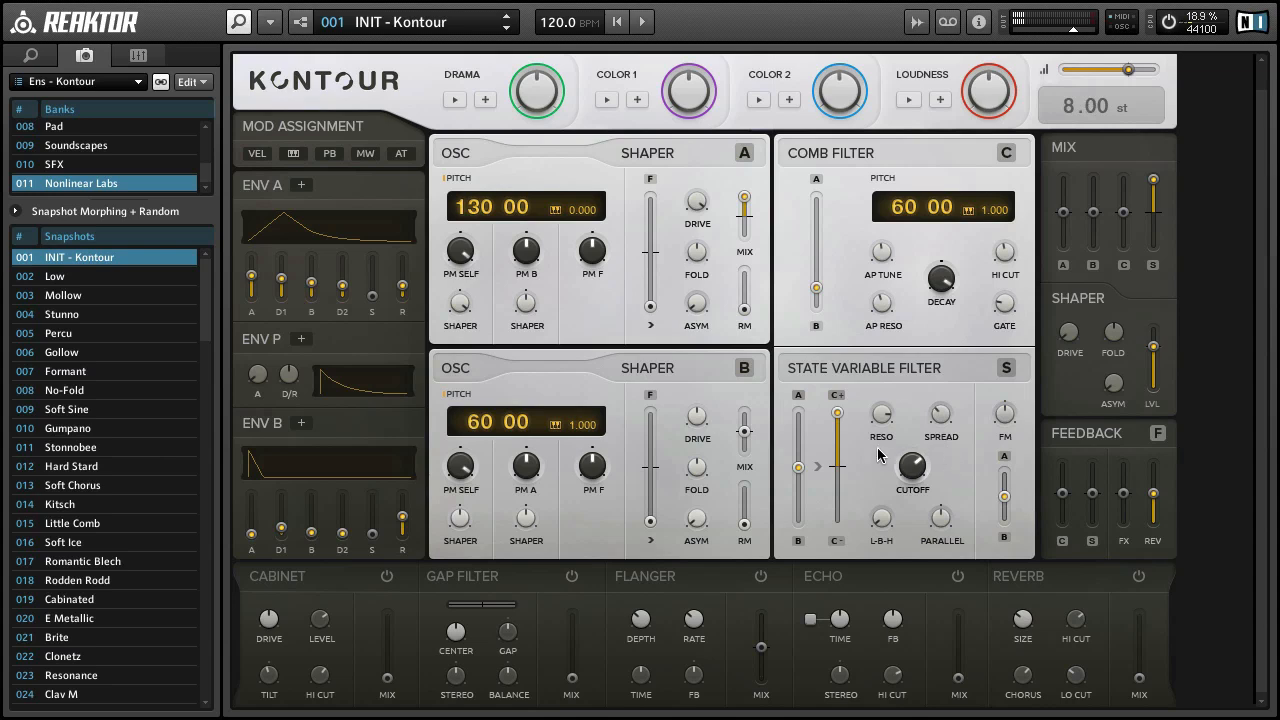